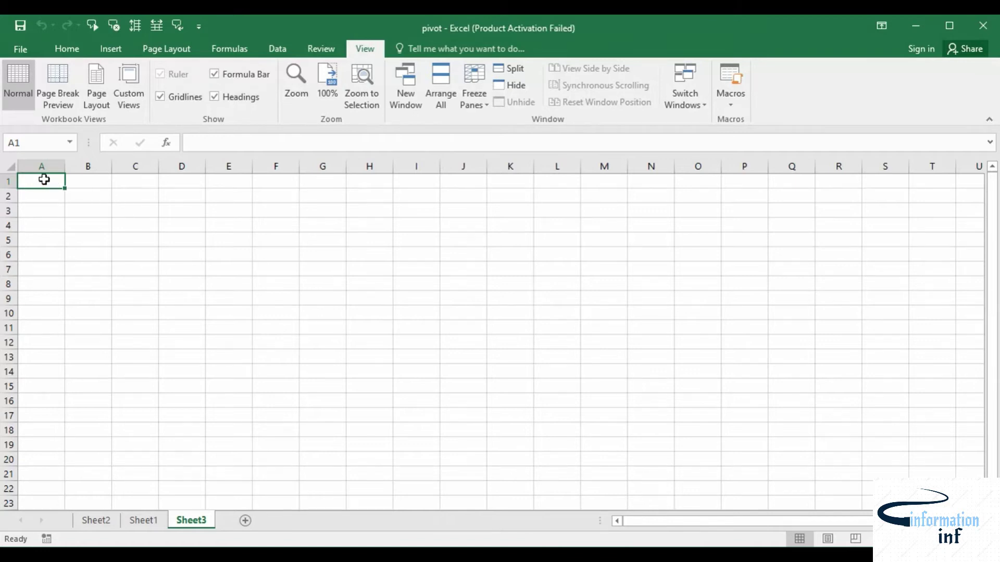
# Step: Merge cells A1 through F1 on Sheet3 using Merge Across
pyautogui.moveTo(44, 180); pyautogui.dragTo(265, 185)
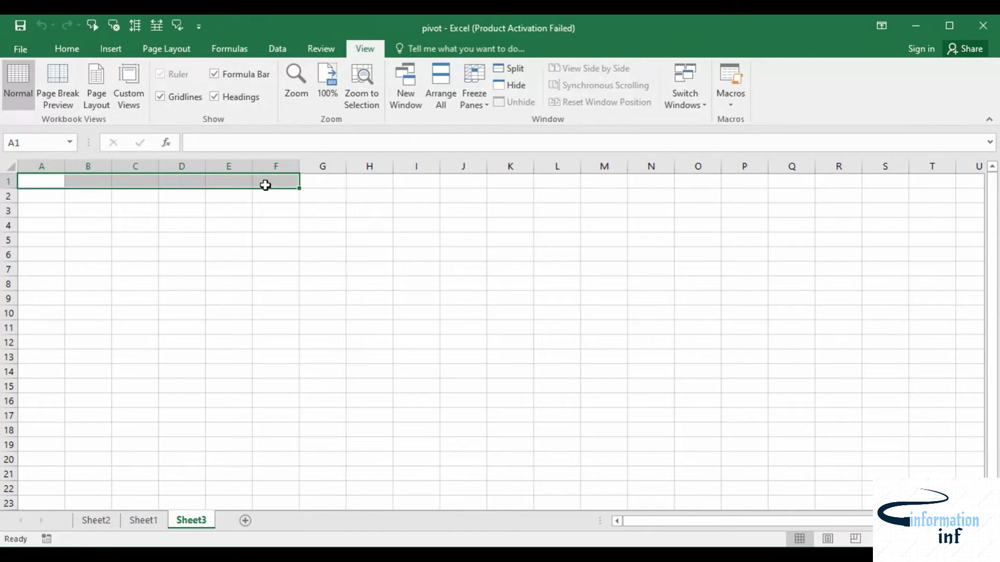
pyautogui.click(69, 48)
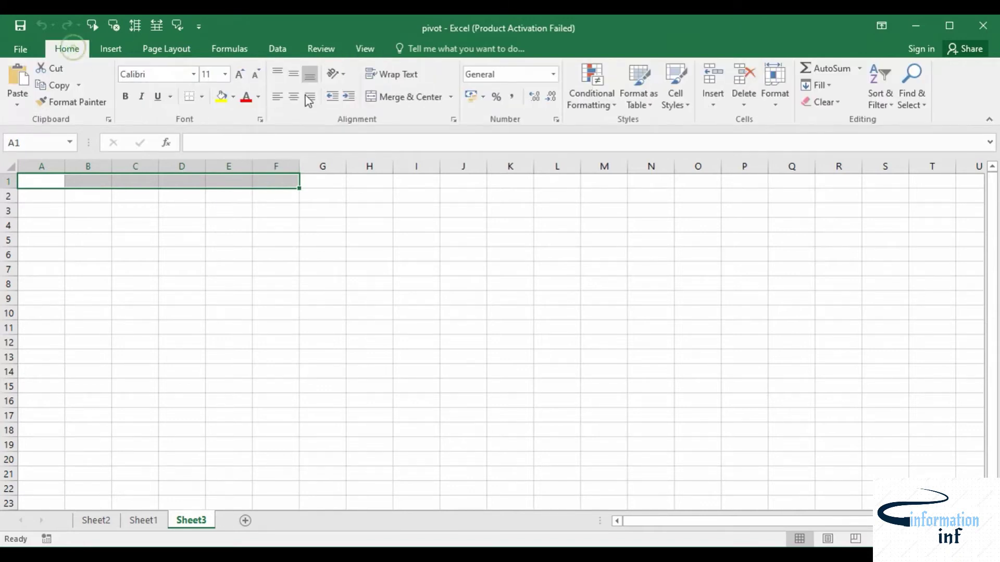
pyautogui.click(451, 97)
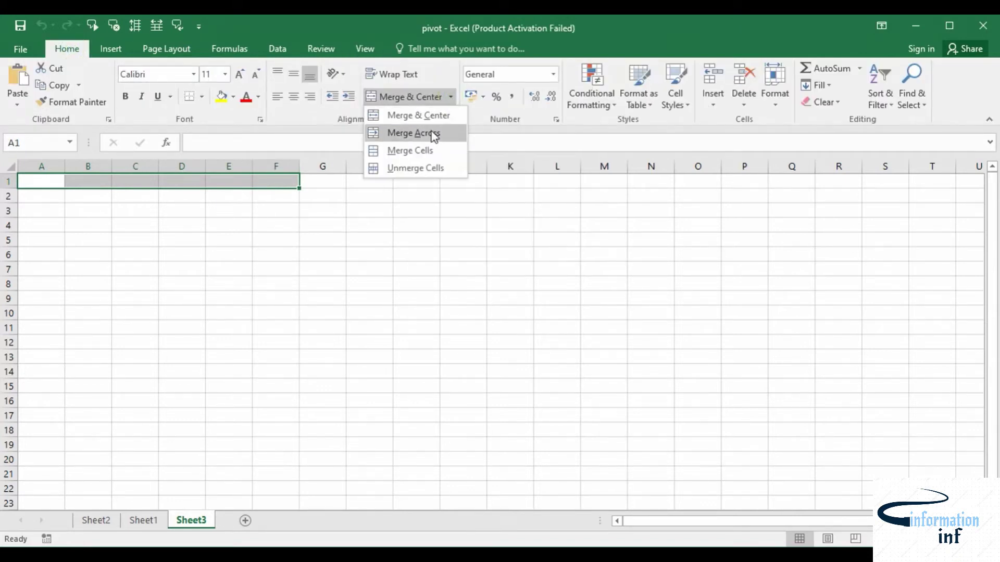
pyautogui.click(419, 132)
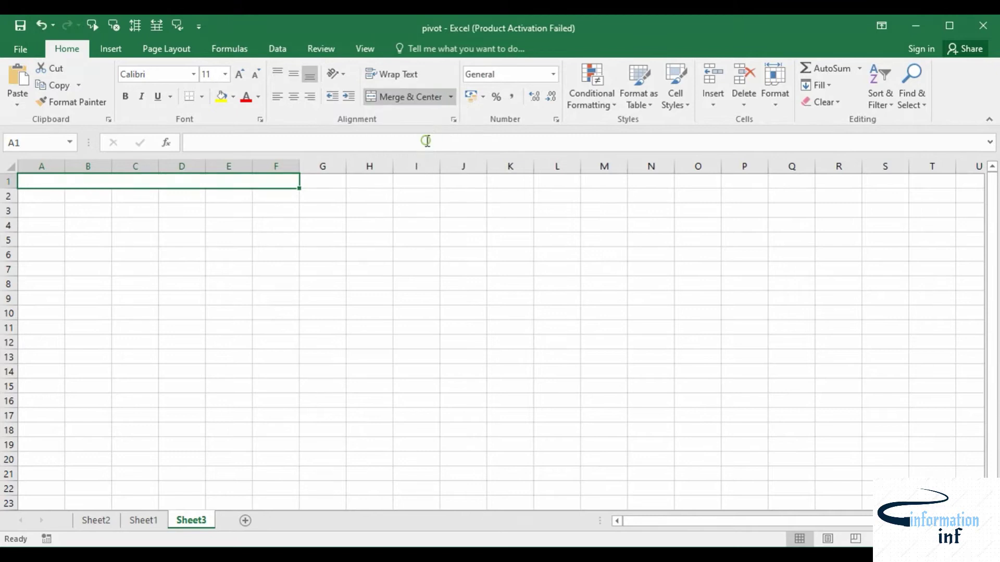
# Step: Enter the heading "INFORMATION INF" in the merged cell of row 1
pyautogui.doubleClick(241, 179)
pyautogui.write('INFORMATION INF')
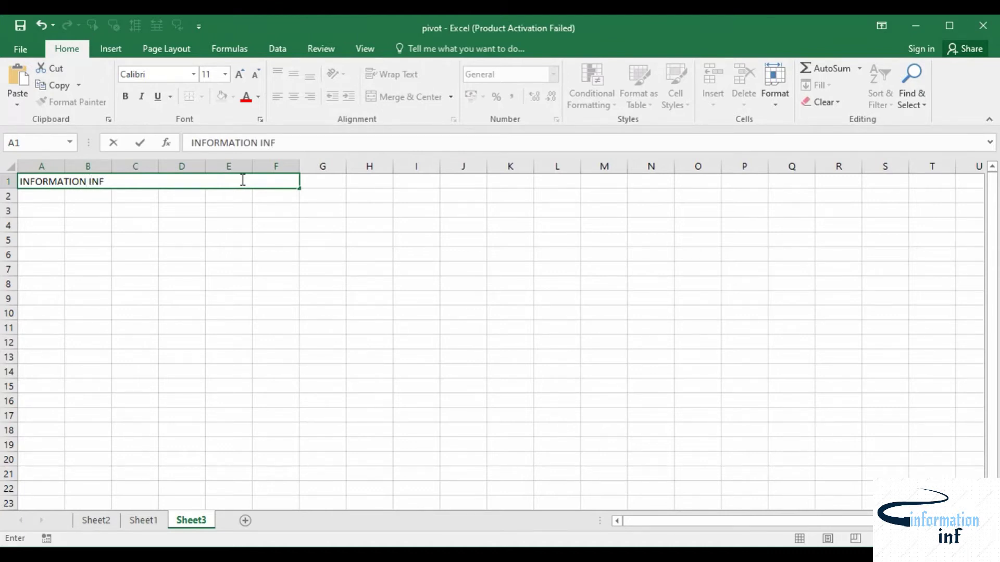
pyautogui.click(232, 203)
# Step: Give the INFORMATION INF heading a yellow fill and set its font size to 18
pyautogui.click(239, 182)
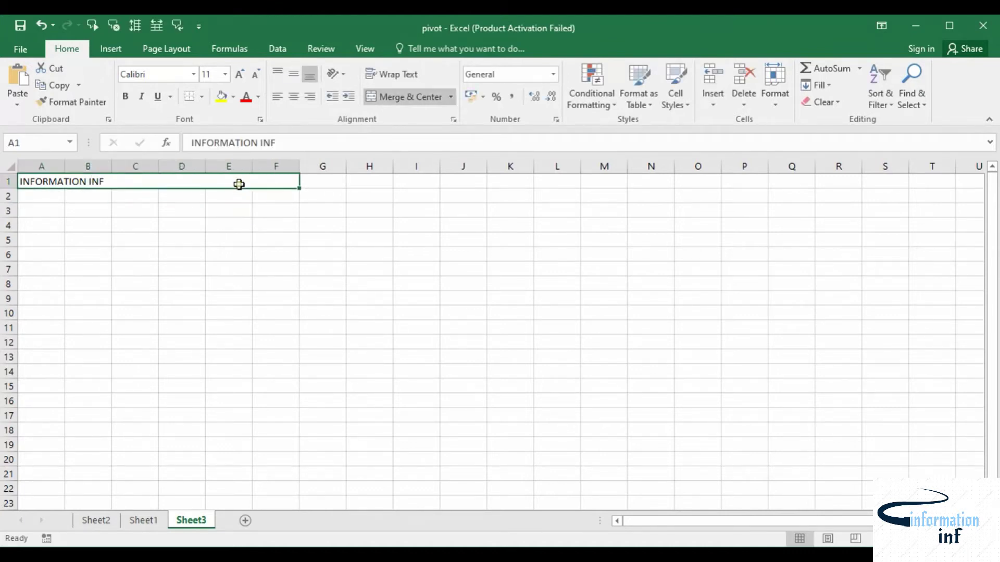
pyautogui.click(221, 97)
pyautogui.click(223, 75)
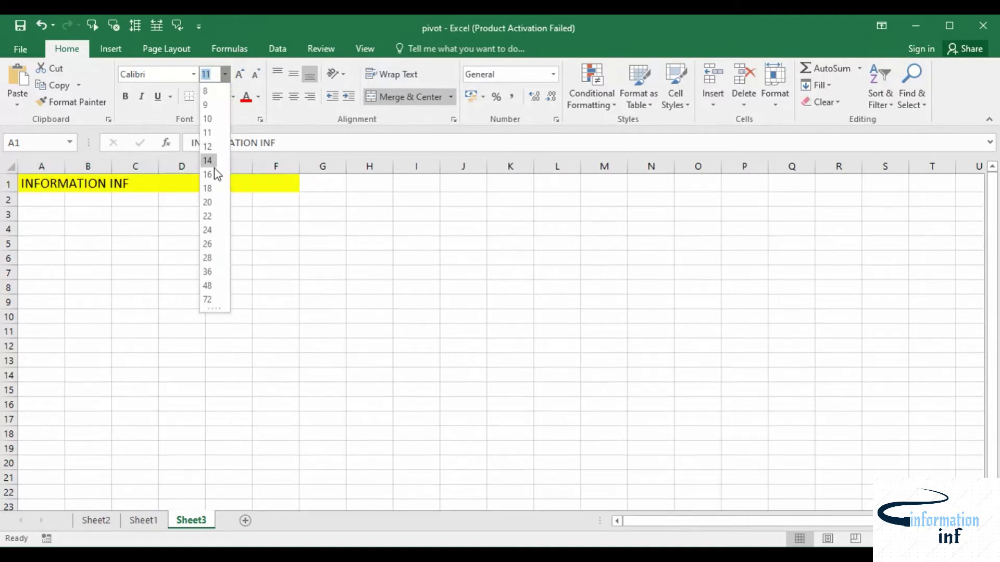
pyautogui.click(210, 188)
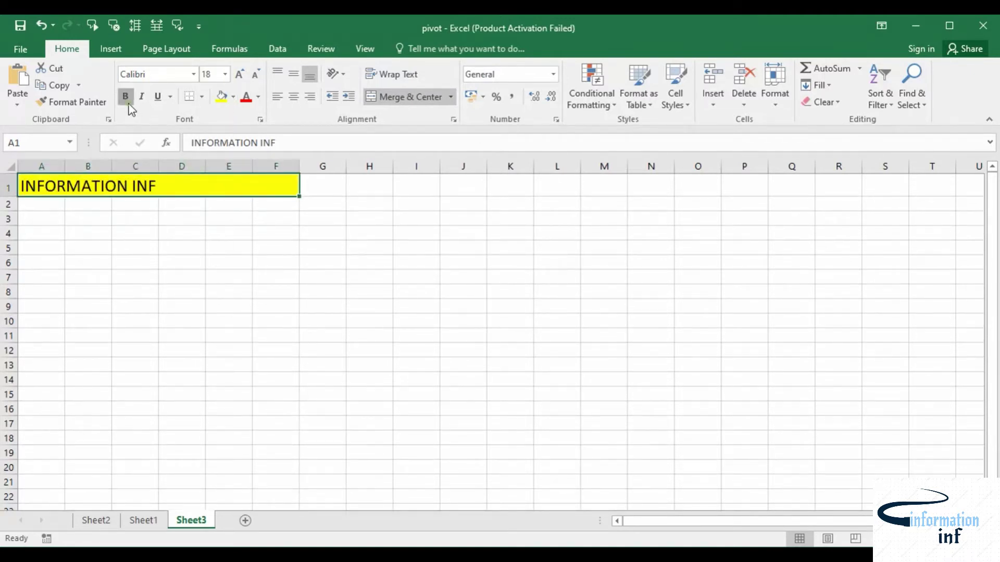
# Step: Make the heading bold and center it both vertically and horizontally in the merged cell
pyautogui.click(129, 102)
pyautogui.click(294, 74)
pyautogui.click(294, 98)
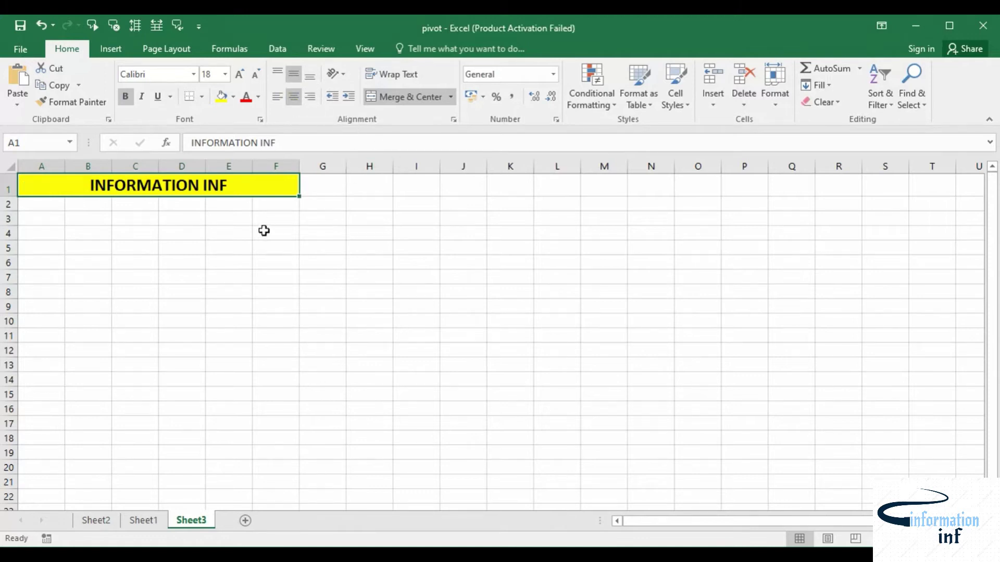
# Step: Freeze the top row of Sheet3 so the heading stays in place while scrolling
pyautogui.click(215, 240)
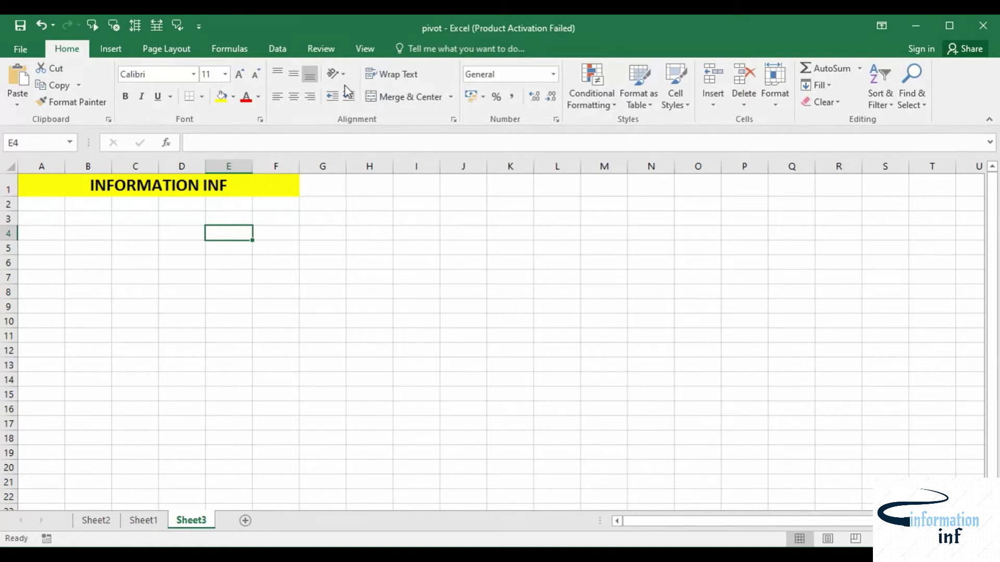
pyautogui.click(364, 49)
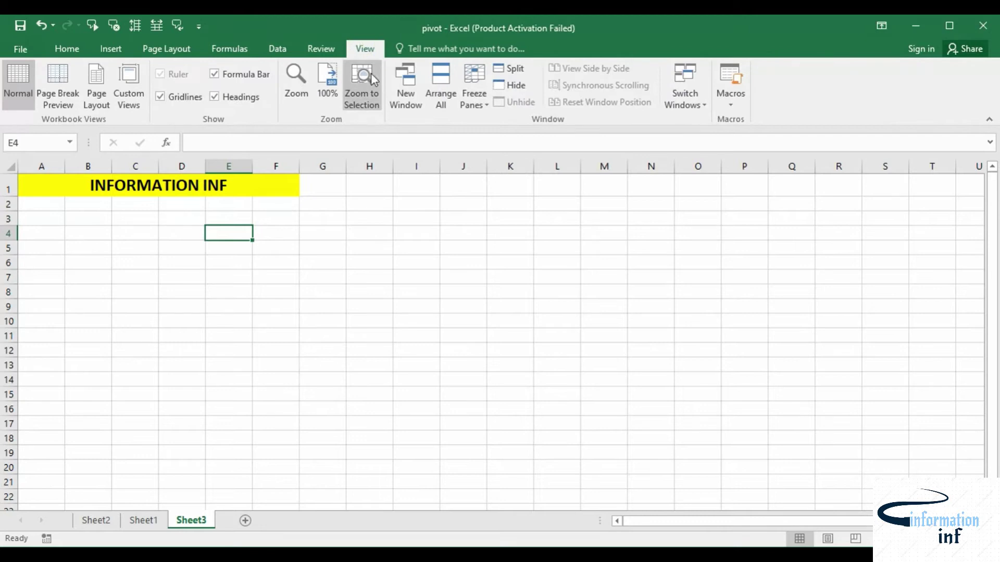
pyautogui.click(477, 104)
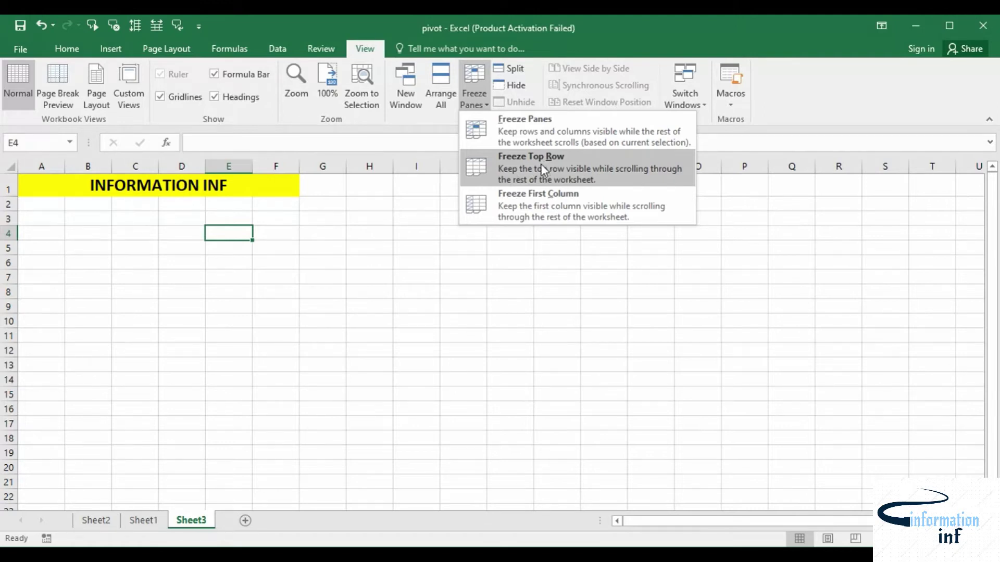
pyautogui.click(511, 177)
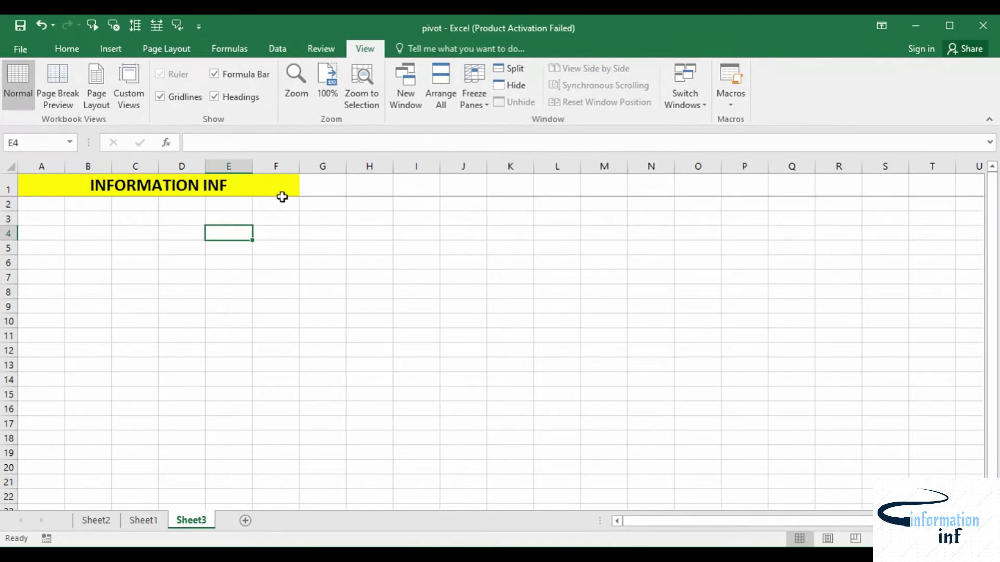
# Step: Examine how the frozen top row behaves while going down through the rows and back up
pyautogui.scroll(-16, 217, 281)
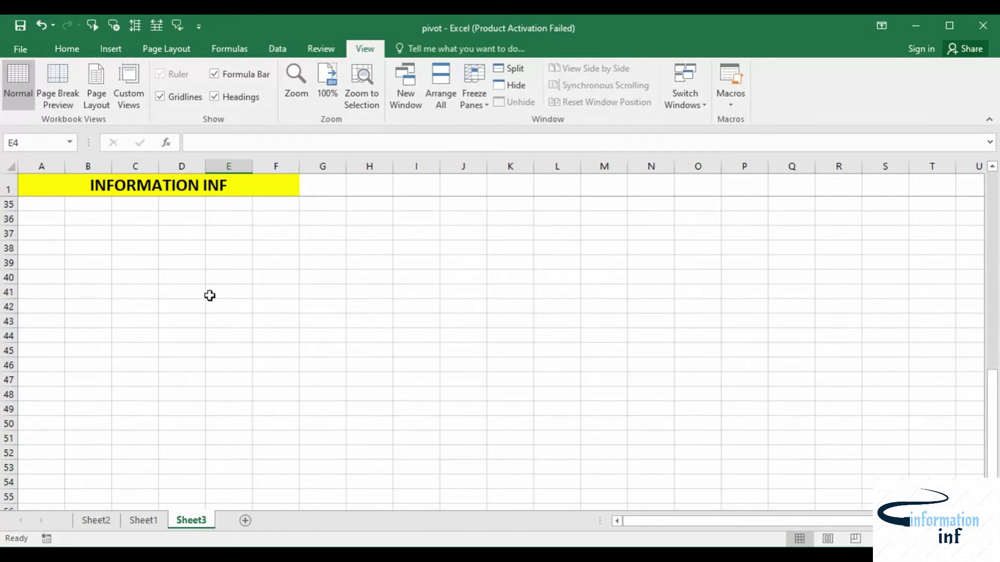
pyautogui.scroll(-12, 209, 296)
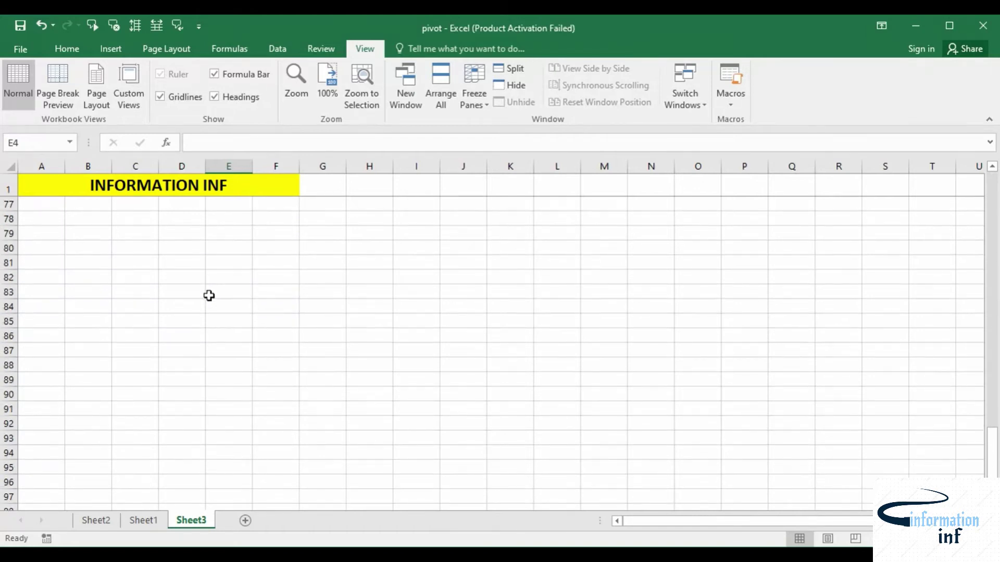
pyautogui.scroll(-1, 209, 298)
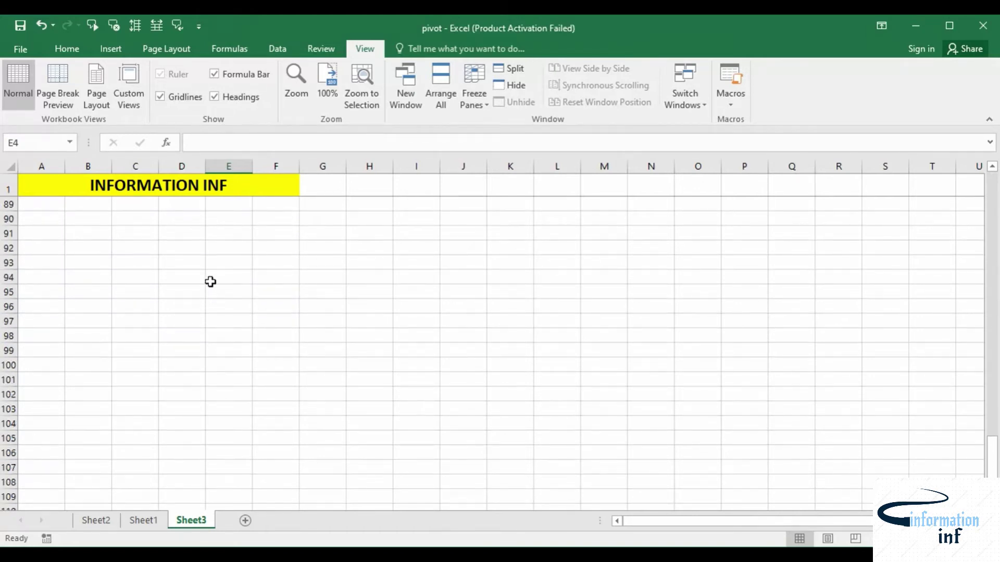
pyautogui.scroll(1, 135, 342)
pyautogui.scroll(16, 135, 342)
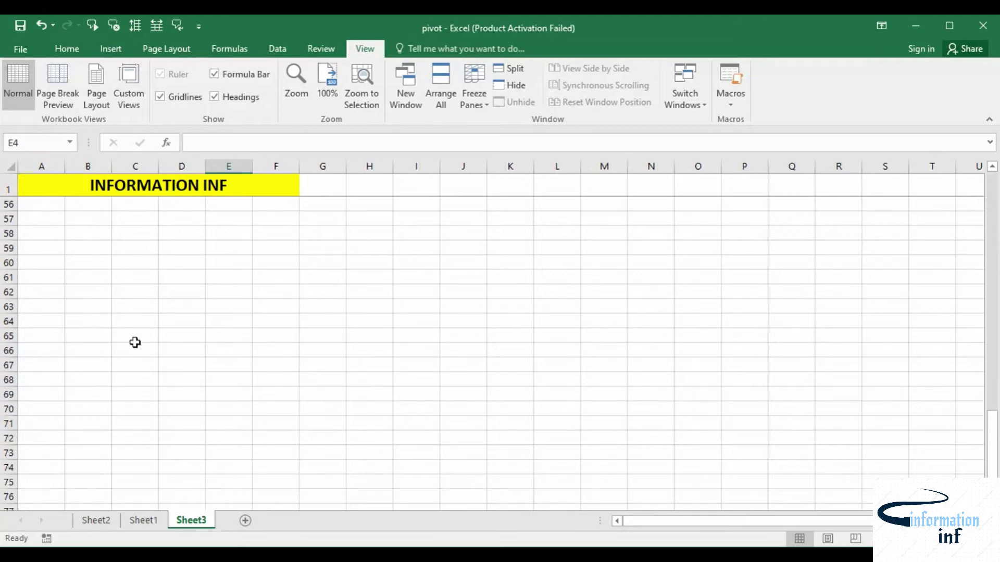
pyautogui.scroll(13, 25, 489)
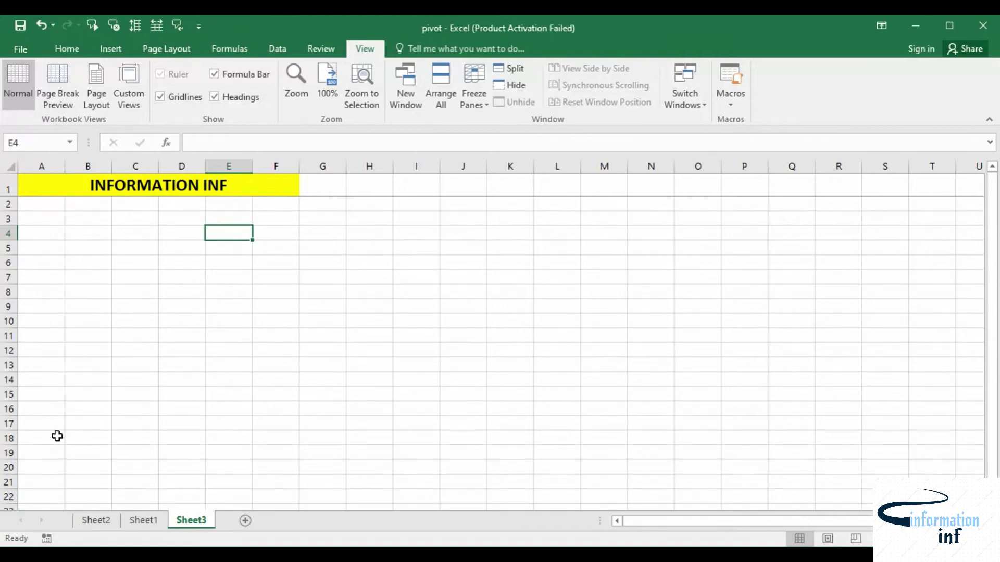
pyautogui.scroll(-20, 57, 436)
pyautogui.scroll(20, 57, 443)
# Step: Unfreeze the top row of the worksheet
pyautogui.click(475, 99)
pyautogui.click(503, 131)
pyautogui.click(465, 102)
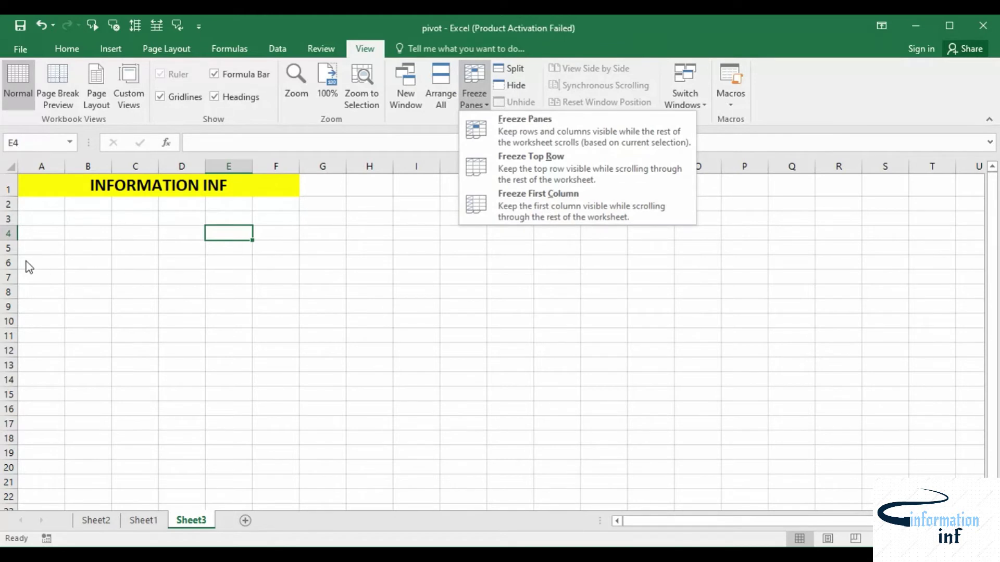
# Step: Enter 1 in cell A3 and fill it down to A13 as a number series from 1 to 11
pyautogui.click(39, 208)
pyautogui.click(38, 209)
pyautogui.click(41, 216)
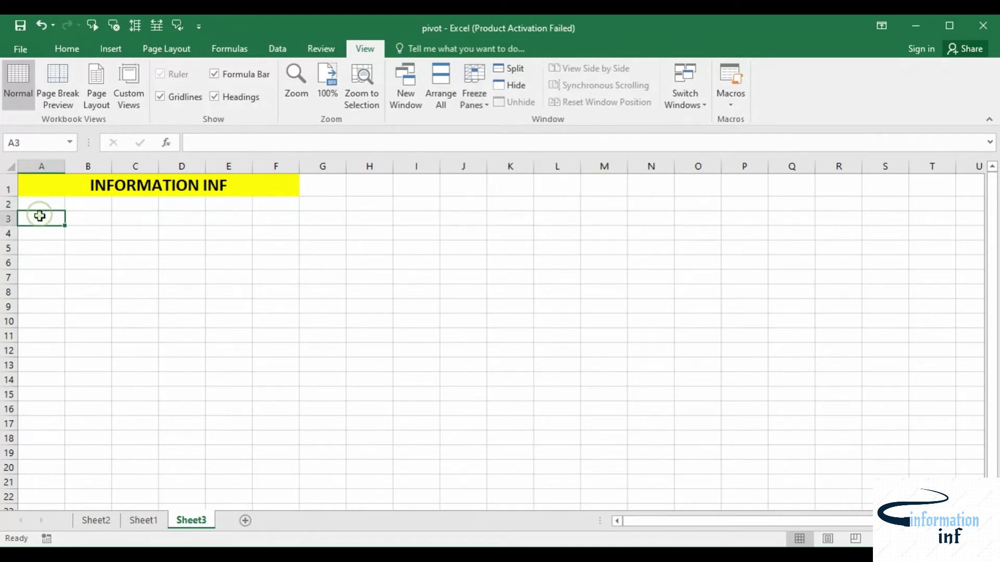
pyautogui.write('1')
pyautogui.press('Return')
pyautogui.click(39, 217)
pyautogui.moveTo(68, 226); pyautogui.dragTo(62, 375)
pyautogui.click(72, 380)
pyautogui.click(81, 415)
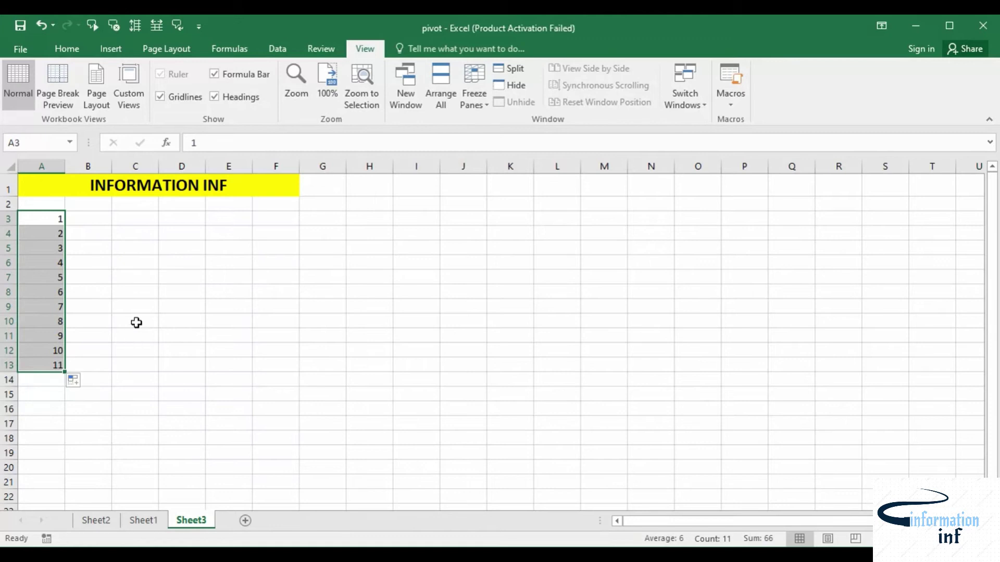
# Step: Freeze the first column of the worksheet so the number series stays in place
pyautogui.click(135, 303)
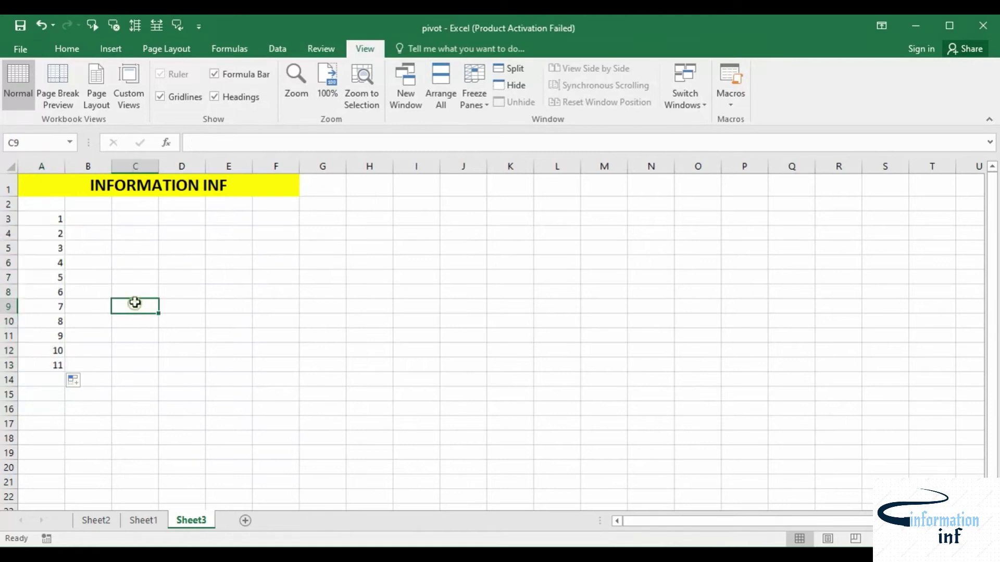
pyautogui.click(471, 97)
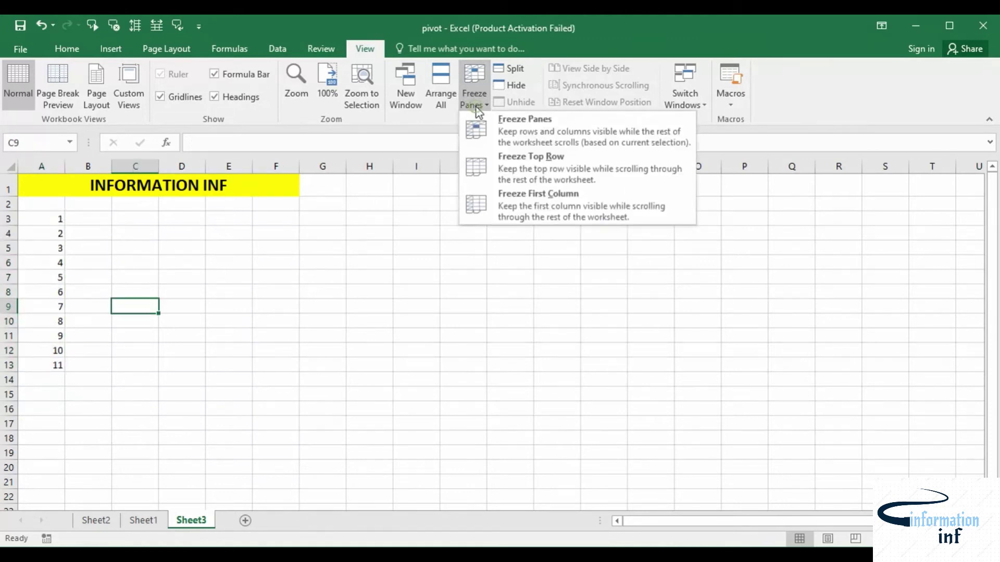
pyautogui.click(511, 193)
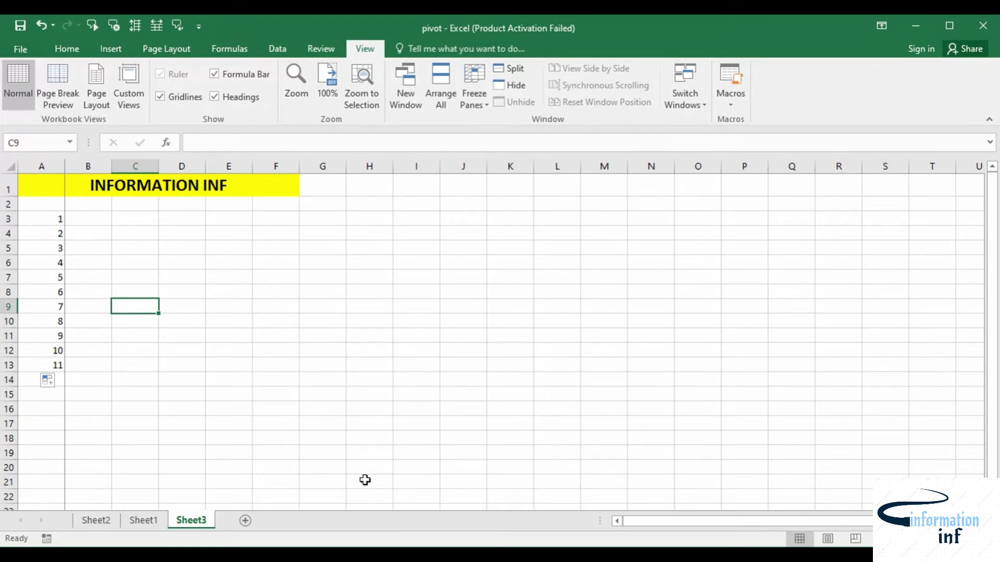
# Step: Examine how the frozen first column behaves while moving far across row 9 and back to column A
pyautogui.press('Right')
pyautogui.press('Right')
pyautogui.press('Right')
pyautogui.press('Right')
pyautogui.press('Right')
pyautogui.press('Right')
pyautogui.press('Right')
pyautogui.press('Right')
pyautogui.press('Right')
pyautogui.press('Right')
pyautogui.press('Right')
pyautogui.press('Right')
pyautogui.press('Right')
pyautogui.press('Right')
pyautogui.press('Right')
pyautogui.press('Right')
pyautogui.press('Right')
pyautogui.press('Right')
pyautogui.press('Right')
pyautogui.press('Right')
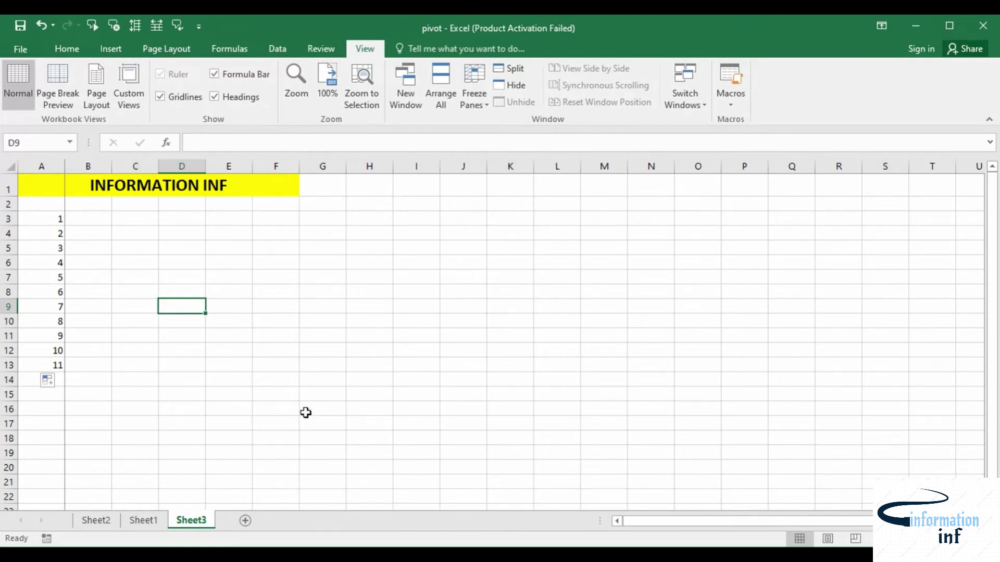
pyautogui.press('Right')
pyautogui.press('Right')
pyautogui.press('Right')
pyautogui.press('Right')
pyautogui.press('Right')
pyautogui.press('Right')
pyautogui.press('Right')
pyautogui.press('Right')
pyautogui.press('Right')
pyautogui.press('Right')
pyautogui.press('Right')
pyautogui.press('Right')
pyautogui.press('Right')
pyautogui.press('Right')
pyautogui.press('Right')
pyautogui.press('Right')
pyautogui.press('Right')
pyautogui.press('Right')
pyautogui.press('Right')
pyautogui.press('Right')
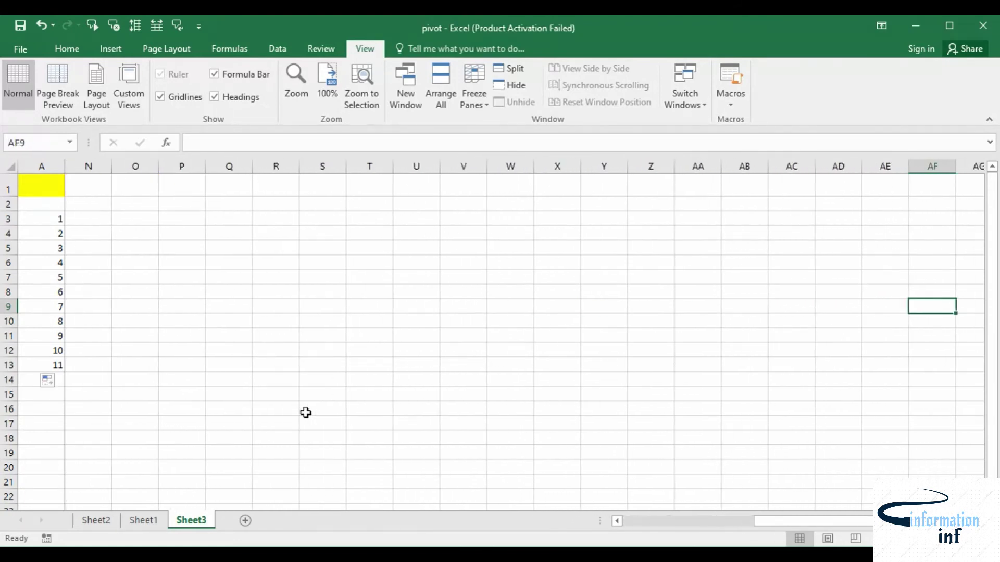
pyautogui.press('Right')
pyautogui.press('Right')
pyautogui.press('Right')
pyautogui.press('Right')
pyautogui.press('Right')
pyautogui.press('Right')
pyautogui.press('Right')
pyautogui.press('Right')
pyautogui.press('Right')
pyautogui.press('Right')
pyautogui.press('Right')
pyautogui.press('Right')
pyautogui.press('Right')
pyautogui.press('Right')
pyautogui.press('Right')
pyautogui.press('Right')
pyautogui.press('Right')
pyautogui.press('Right')
pyautogui.press('Right')
pyautogui.press('Right')
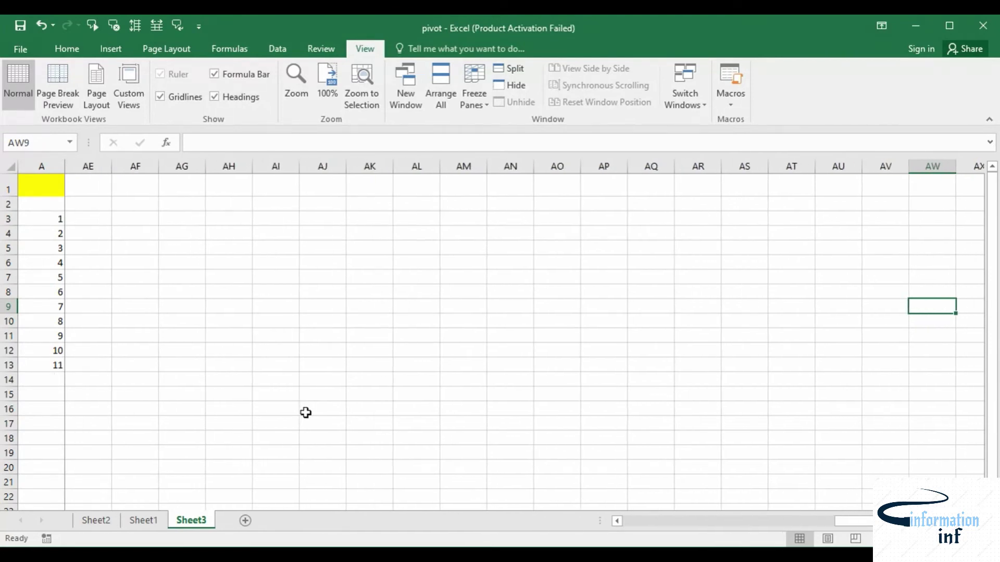
pyautogui.press('Left')
pyautogui.press('Left')
pyautogui.press('Left')
pyautogui.press('Left')
pyautogui.press('Left')
pyautogui.press('Left')
pyautogui.press('Left')
pyautogui.press('Left')
pyautogui.press('Left')
pyautogui.press('Left')
pyautogui.press('Left')
pyautogui.press('Left')
pyautogui.press('Left')
pyautogui.press('Left')
pyautogui.press('Left')
pyautogui.press('Left')
pyautogui.press('Left')
pyautogui.press('Left')
pyautogui.press('Left')
pyautogui.press('Left')
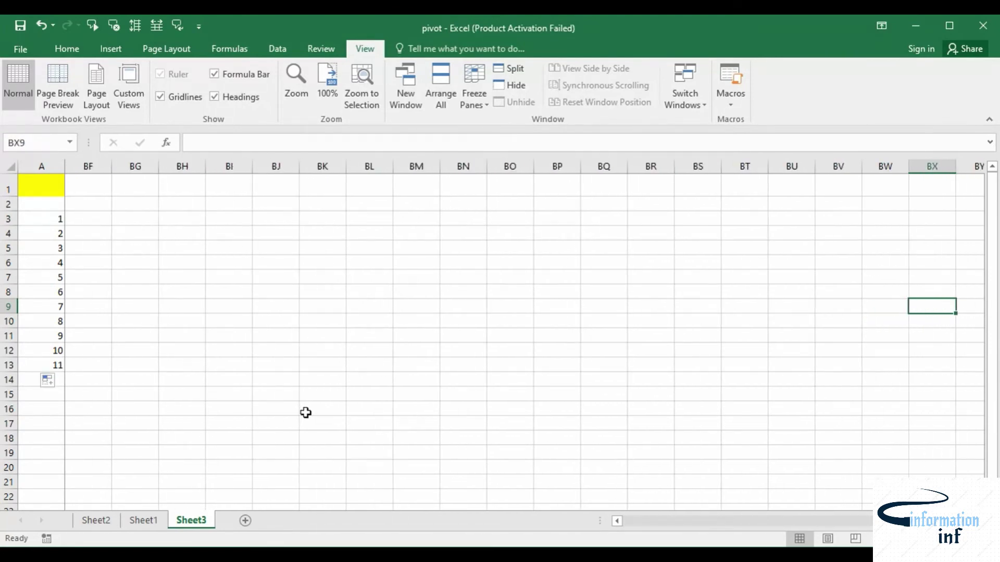
pyautogui.press('Left')
pyautogui.press('Left')
pyautogui.press('Left')
pyautogui.press('Left')
pyautogui.press('Left')
pyautogui.press('Left')
pyautogui.press('Left')
pyautogui.press('Left')
pyautogui.press('Left')
pyautogui.press('Left')
pyautogui.press('Left')
pyautogui.press('Left')
pyautogui.press('Left')
pyautogui.press('Left')
pyautogui.press('Left')
pyautogui.press('Left')
pyautogui.press('Left')
pyautogui.press('Left')
pyautogui.press('Left')
pyautogui.press('Left')
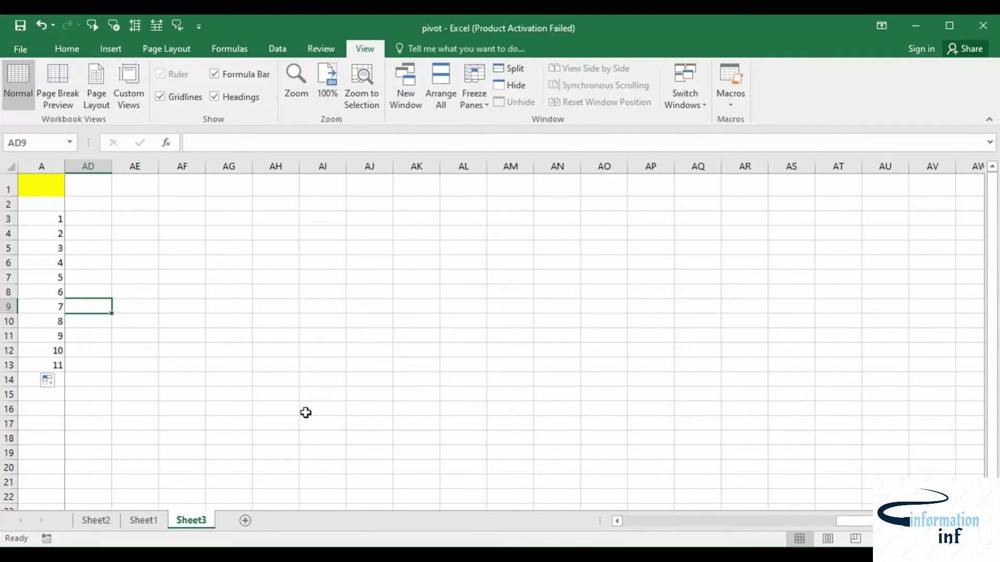
pyautogui.press('Left')
pyautogui.press('Left')
pyautogui.press('Left')
pyautogui.press('Left')
pyautogui.press('Left')
pyautogui.press('Left')
pyautogui.press('Left')
pyautogui.press('Left')
pyautogui.press('Left')
pyautogui.press('Left')
pyautogui.press('Left')
pyautogui.press('Left')
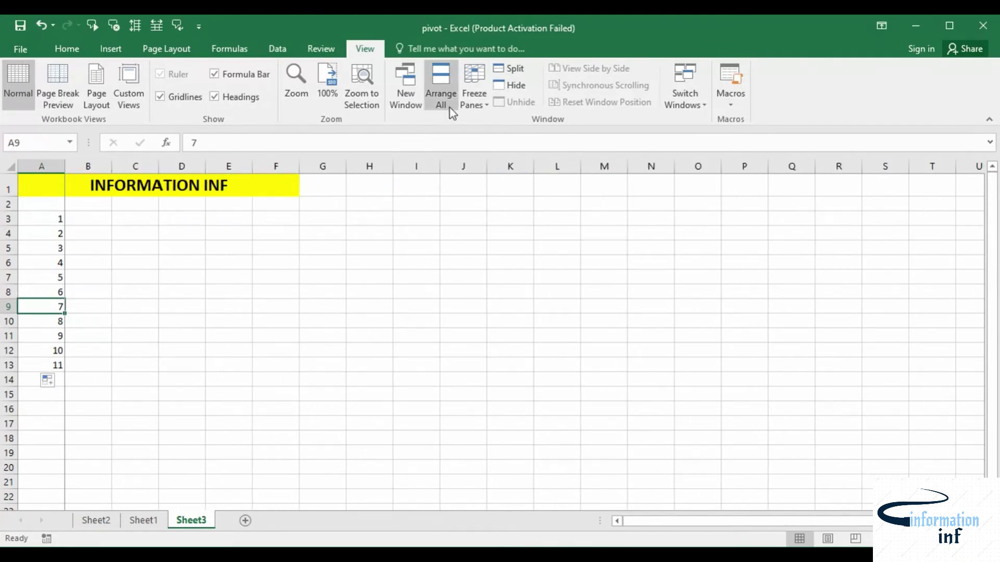
# Step: Unfreeze the first column of the worksheet
pyautogui.click(478, 102)
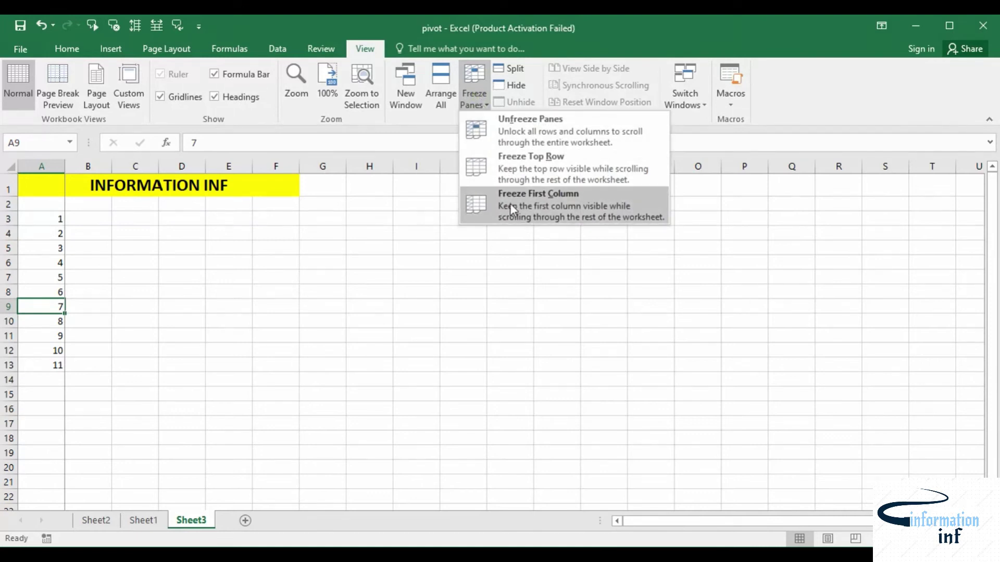
pyautogui.click(520, 140)
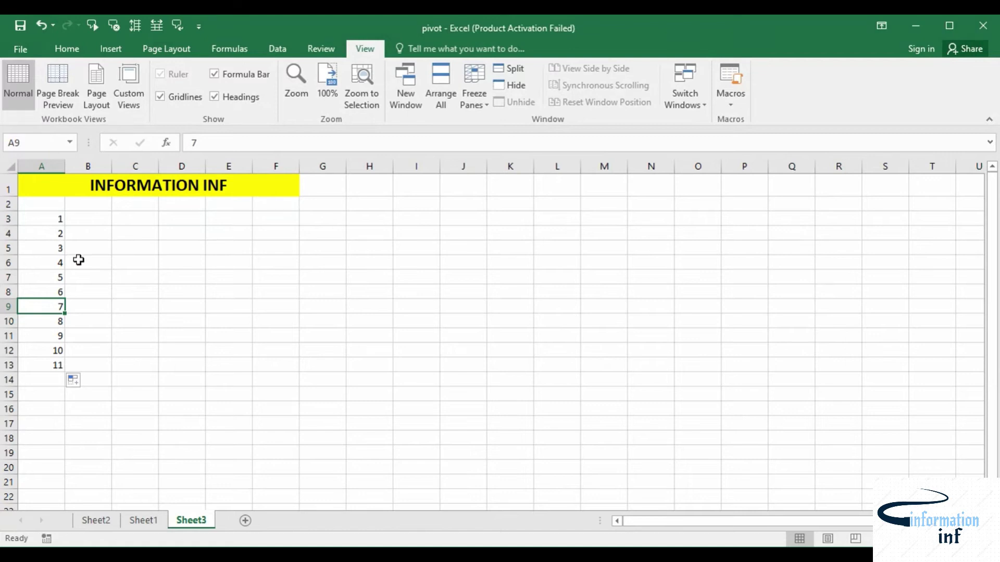
# Step: Split the worksheet into two panes above row 8 and bring row 35 to the start of the lower pane
pyautogui.click(41, 291)
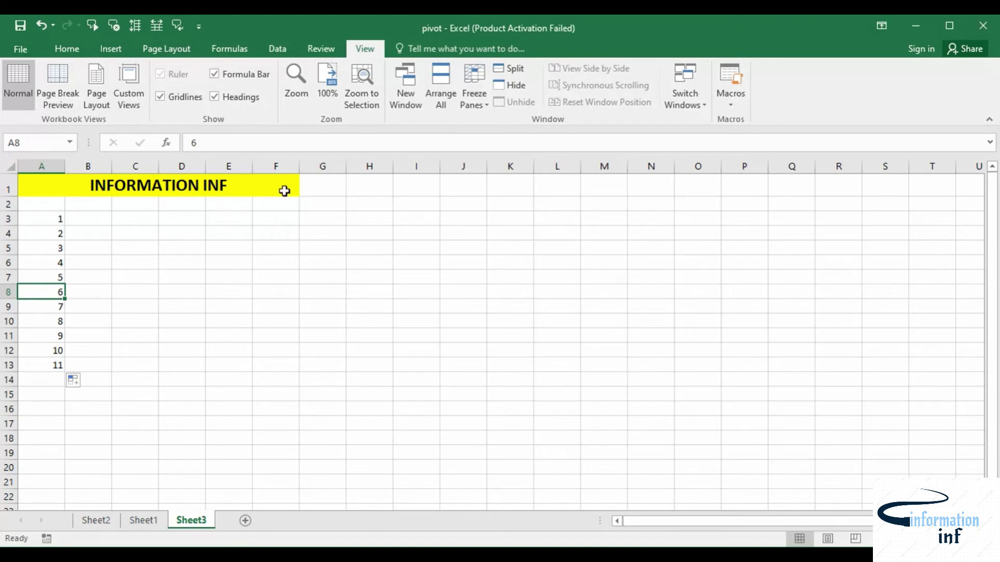
pyautogui.click(516, 72)
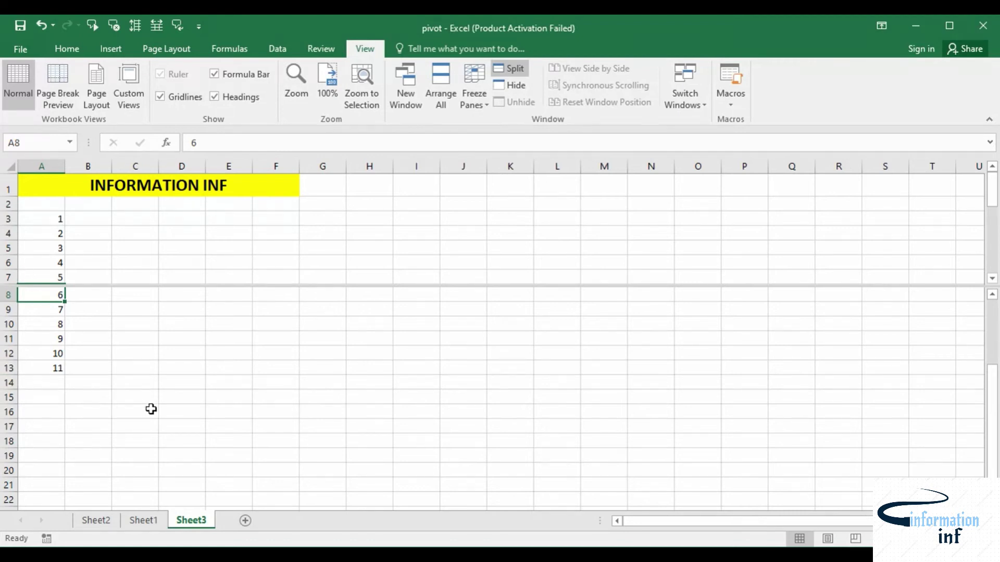
pyautogui.scroll(-4, 151, 418)
pyautogui.scroll(-5, 151, 419)
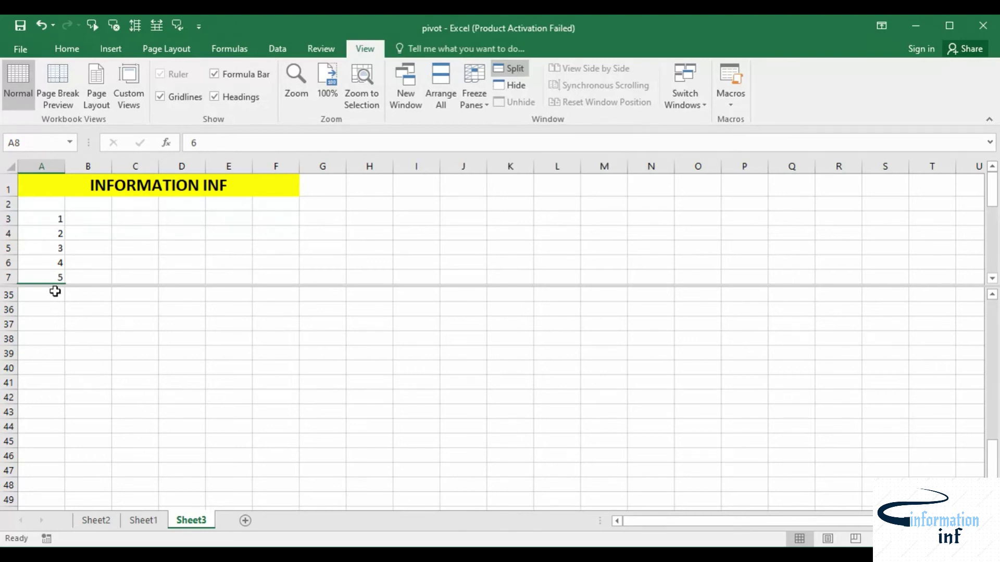
# Step: Examine how the panes above and below the row 8 split scroll independently, using the lower pane and cell O4 in the upper pane
pyautogui.scroll(-9, 104, 344)
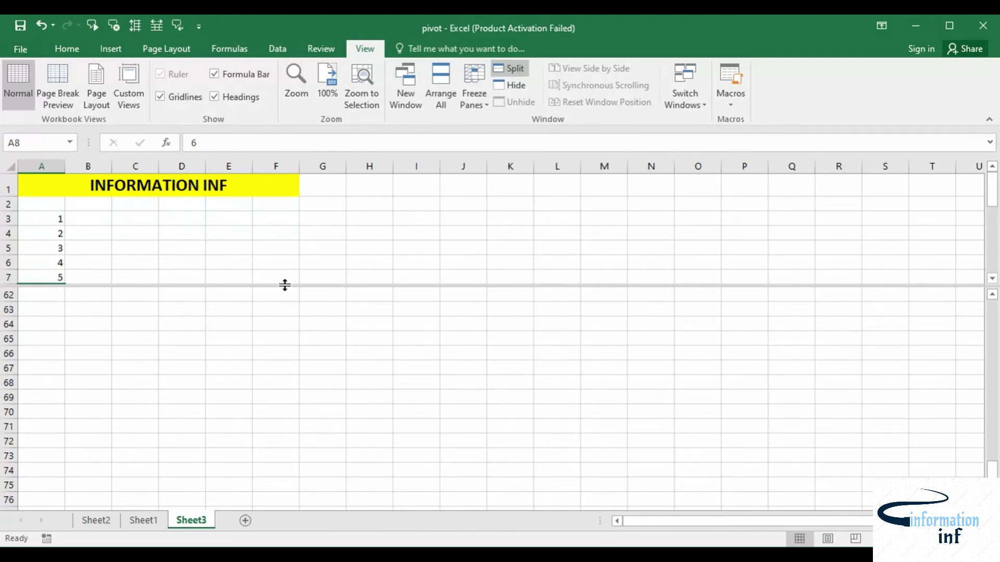
pyautogui.scroll(-12, 104, 349)
pyautogui.scroll(20, 44, 404)
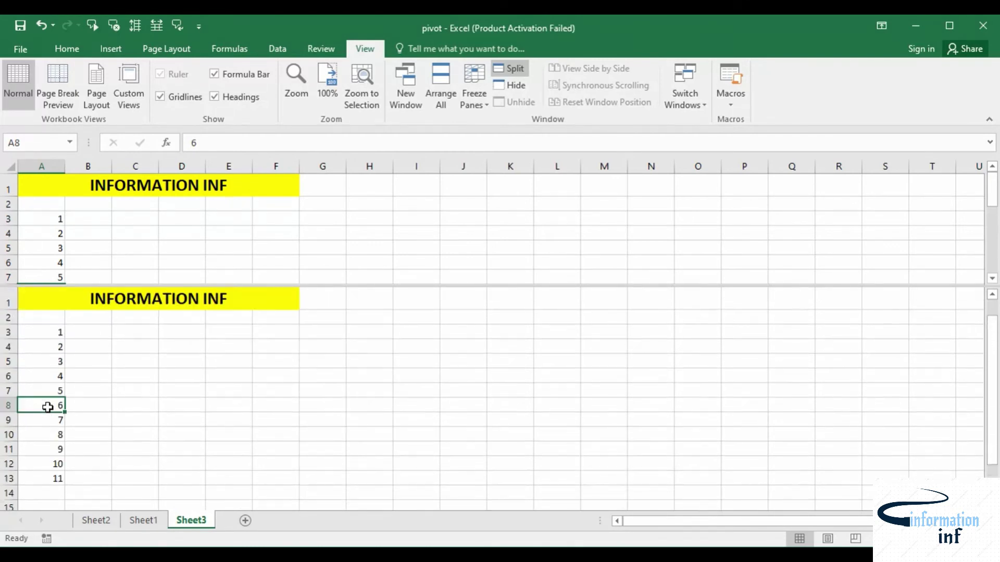
pyautogui.scroll(-14, 83, 415)
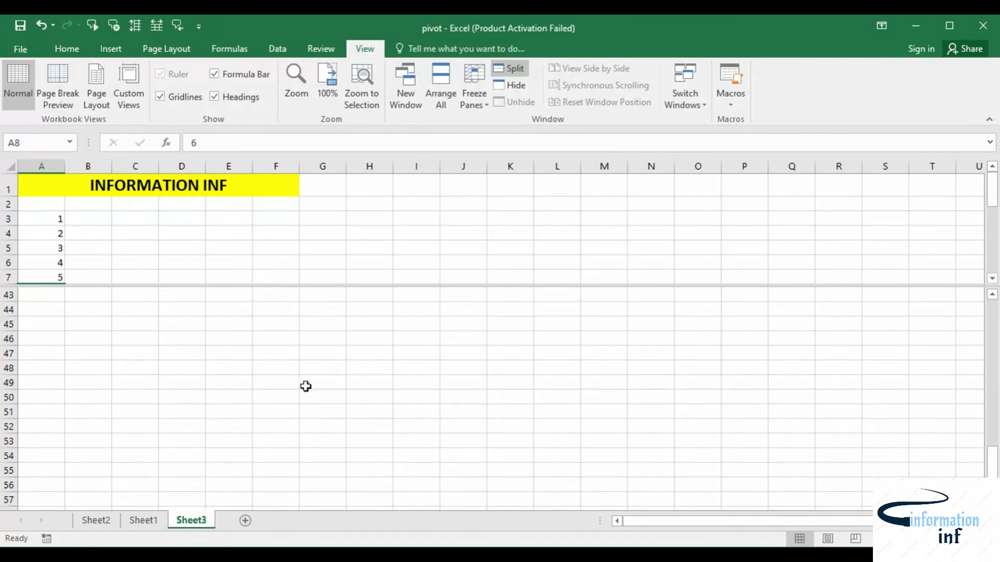
pyautogui.moveTo(992, 193)
pyautogui.mouseDown()
pyautogui.moveTo(991, 271)
pyautogui.moveTo(992, 192)
pyautogui.mouseUp()
pyautogui.moveTo(992, 466); pyautogui.dragTo(992, 445)
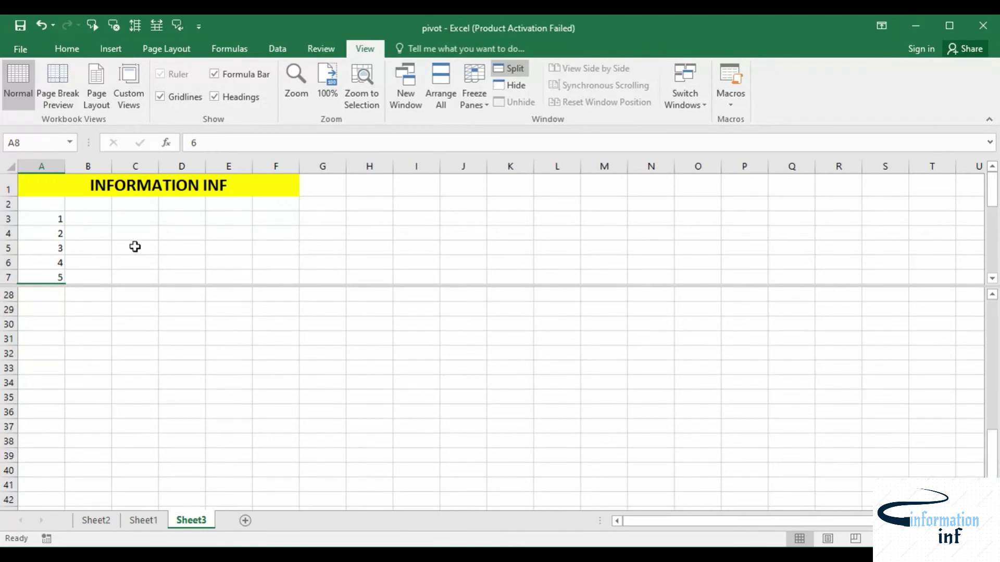
pyautogui.scroll(9, 427, 412)
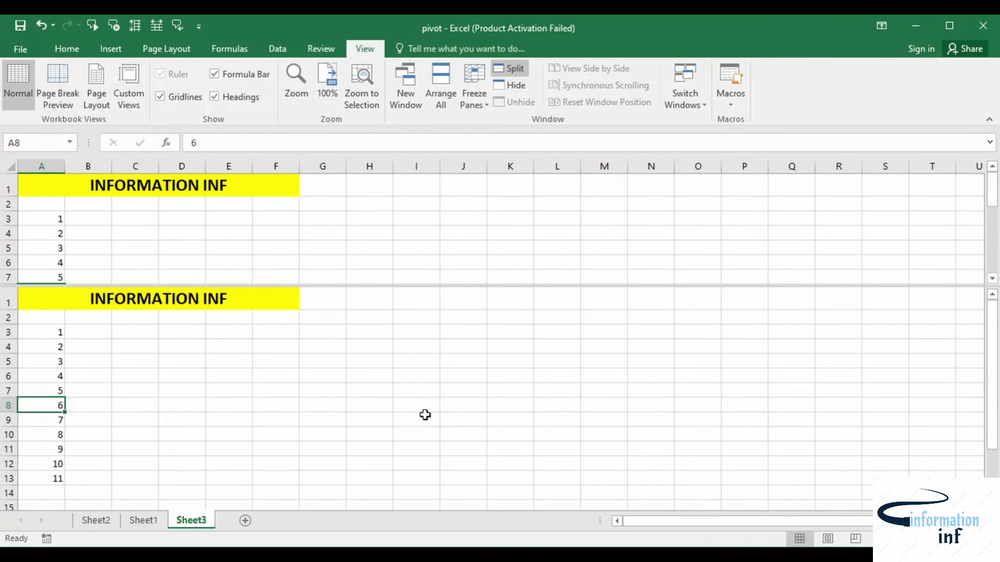
pyautogui.scroll(-10, 190, 383)
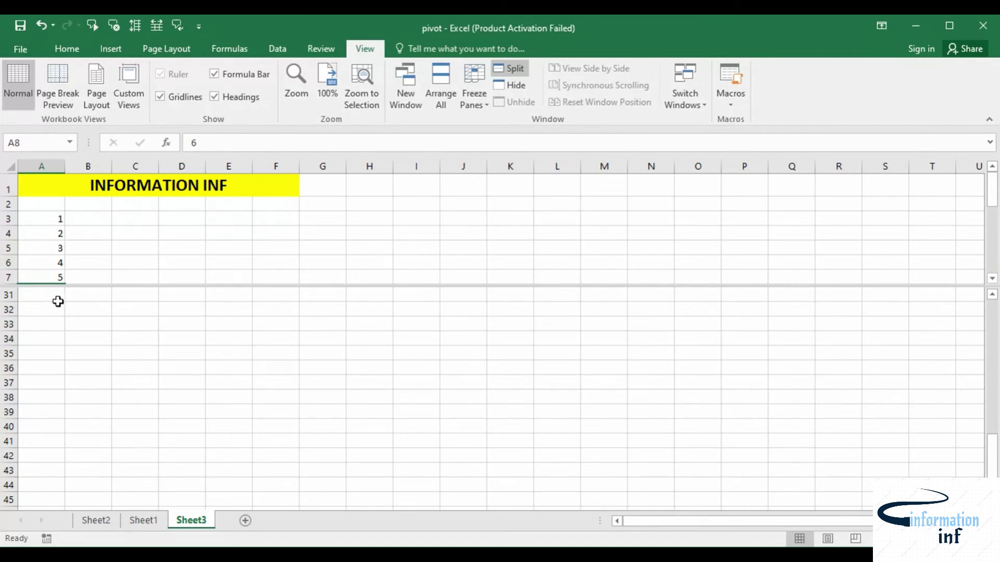
pyautogui.scroll(-1, 719, 240)
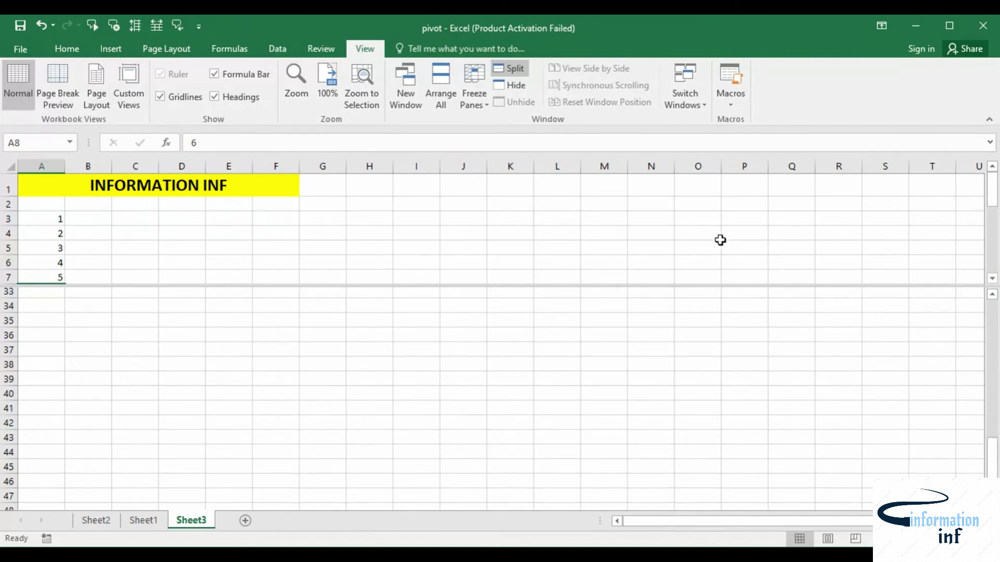
pyautogui.click(719, 240)
pyautogui.scroll(-5, 719, 240)
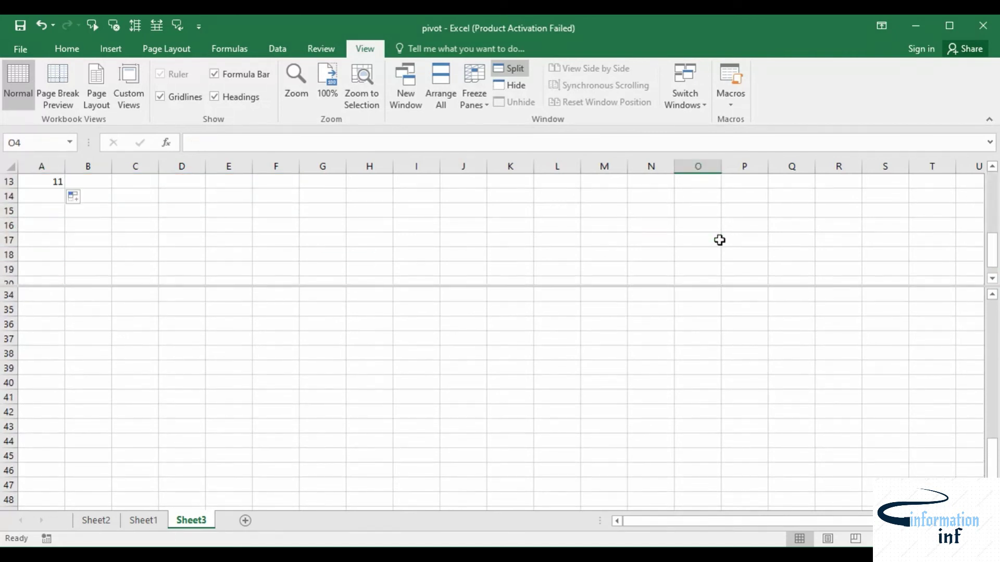
pyautogui.scroll(5, 719, 240)
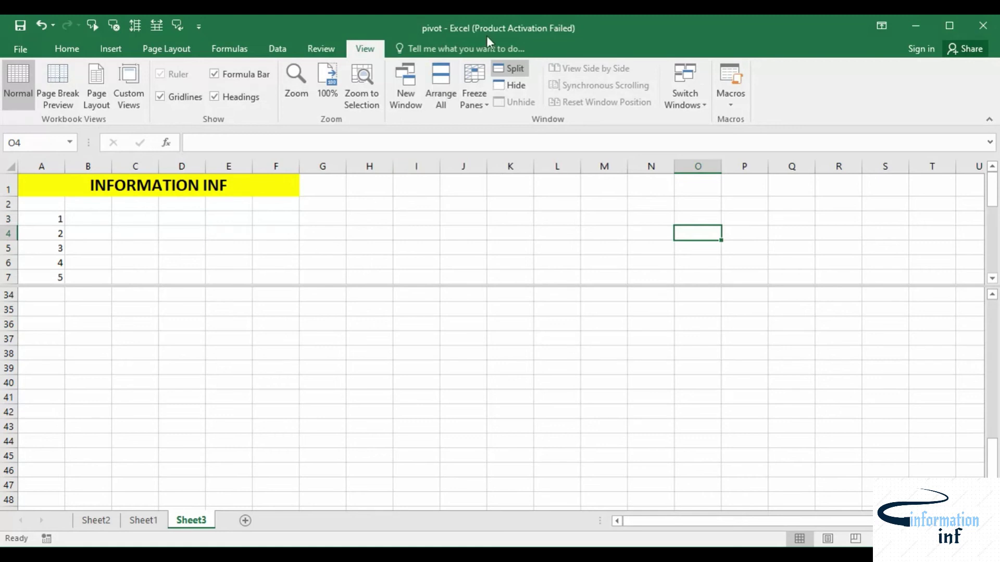
# Step: Remove the two-pane split and split the worksheet into four panes at cell H14
pyautogui.click(502, 71)
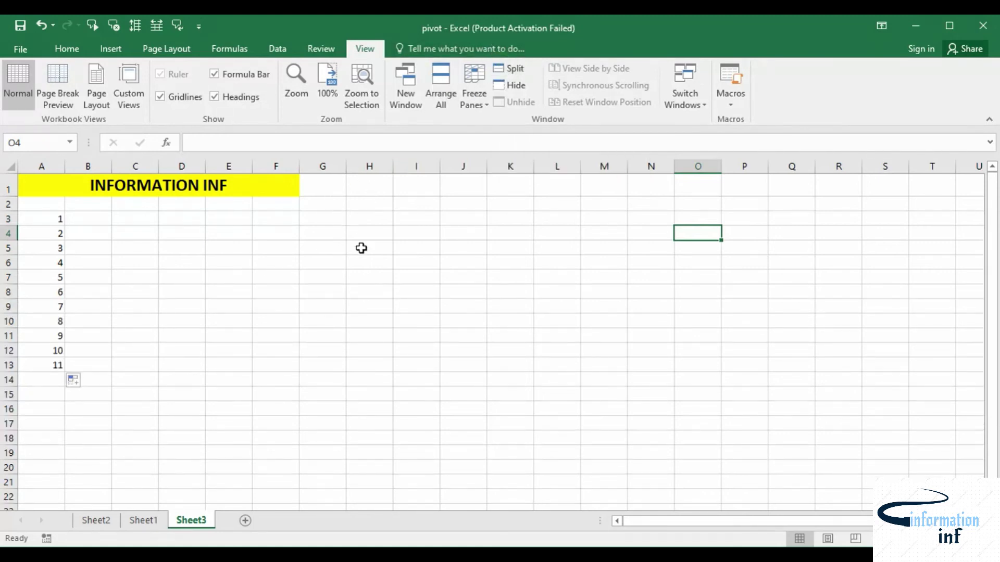
pyautogui.click(357, 378)
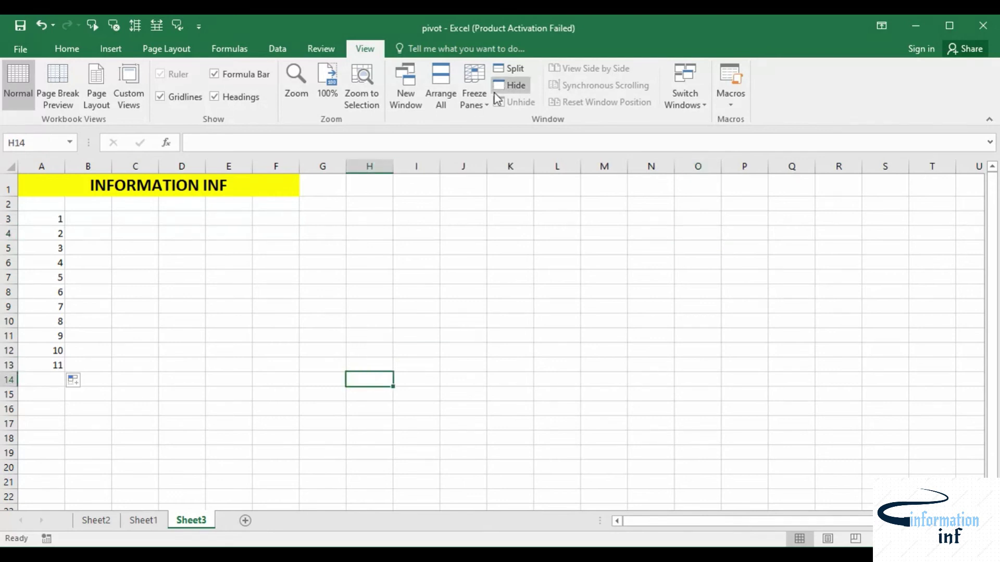
pyautogui.click(507, 69)
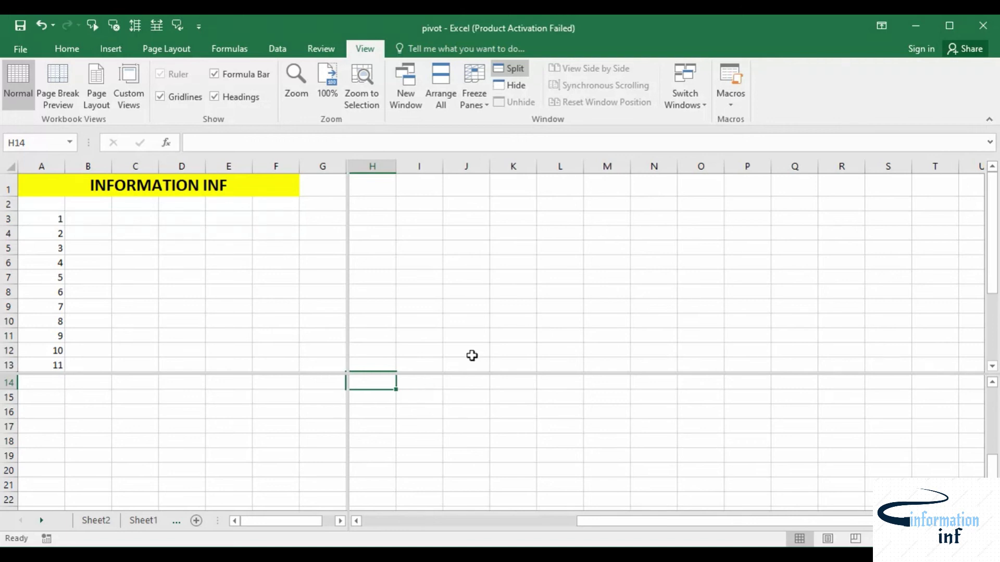
# Step: Examine how the lower panes of the four-way split respond to vertical scrolling and to moving far across row 14 and back
pyautogui.scroll(-2, 506, 424)
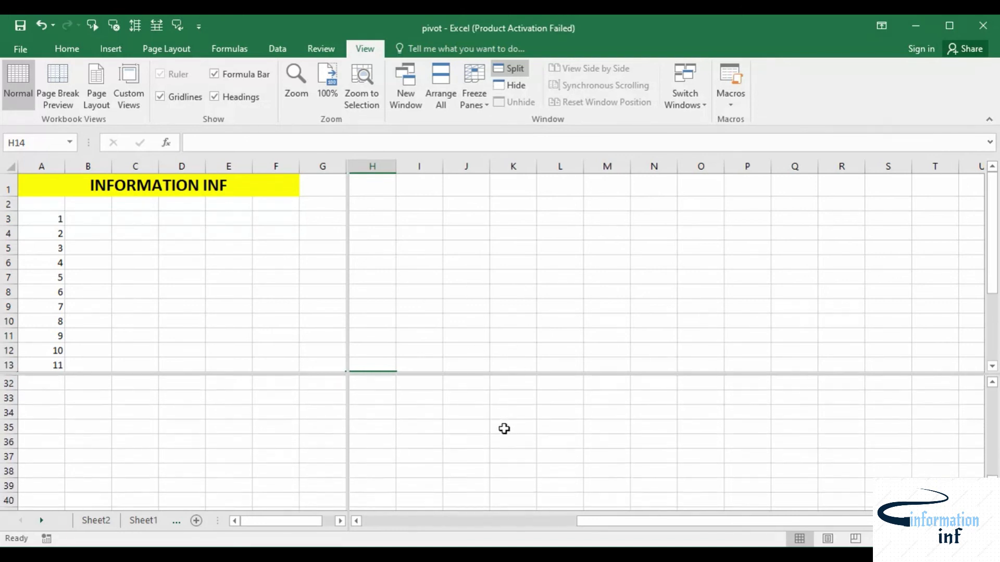
pyautogui.scroll(3, 503, 430)
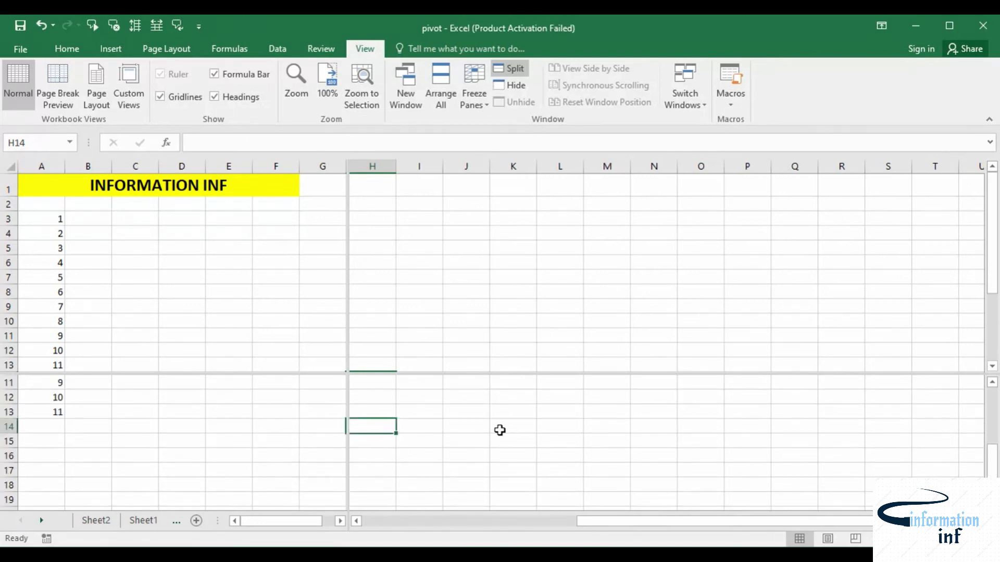
pyautogui.press('Right')
pyautogui.press('Right')
pyautogui.press('Right')
pyautogui.press('Right')
pyautogui.press('Right')
pyautogui.press('Right')
pyautogui.press('Right')
pyautogui.press('Right')
pyautogui.press('Right')
pyautogui.press('Right')
pyautogui.press('Right')
pyautogui.press('Right')
pyautogui.press('Right')
pyautogui.press('Right')
pyautogui.press('Right')
pyautogui.press('Right')
pyautogui.press('Right')
pyautogui.press('Right')
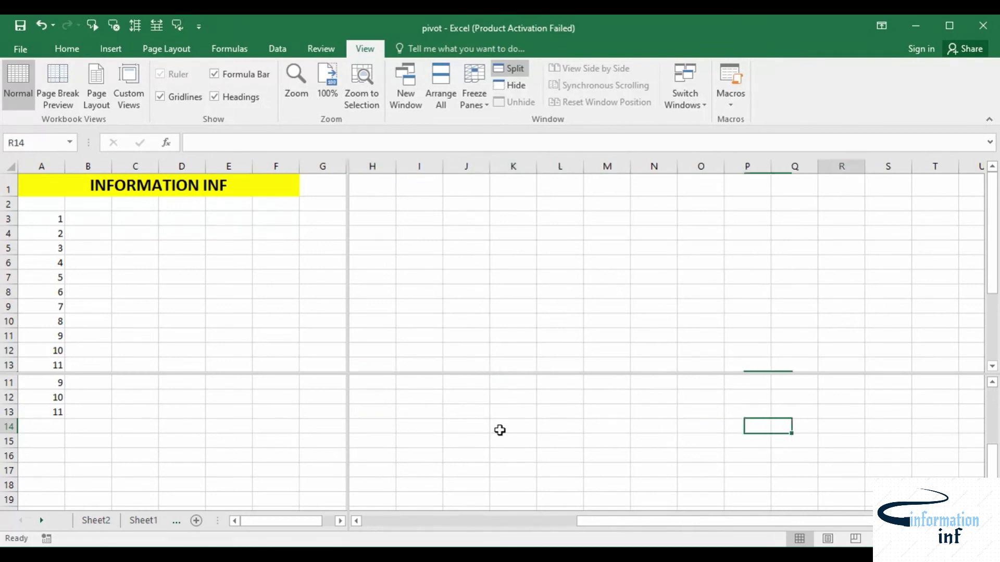
pyautogui.press('Right')
pyautogui.press('Right')
pyautogui.press('Right')
pyautogui.press('Right')
pyautogui.press('Right')
pyautogui.press('Right')
pyautogui.press('Right')
pyautogui.press('Right')
pyautogui.press('Right')
pyautogui.press('Right')
pyautogui.press('Right')
pyautogui.press('Right')
pyautogui.press('Right')
pyautogui.press('Right')
pyautogui.press('Right')
pyautogui.press('Right')
pyautogui.press('Right')
pyautogui.press('Right')
pyautogui.press('Right')
pyautogui.press('Right')
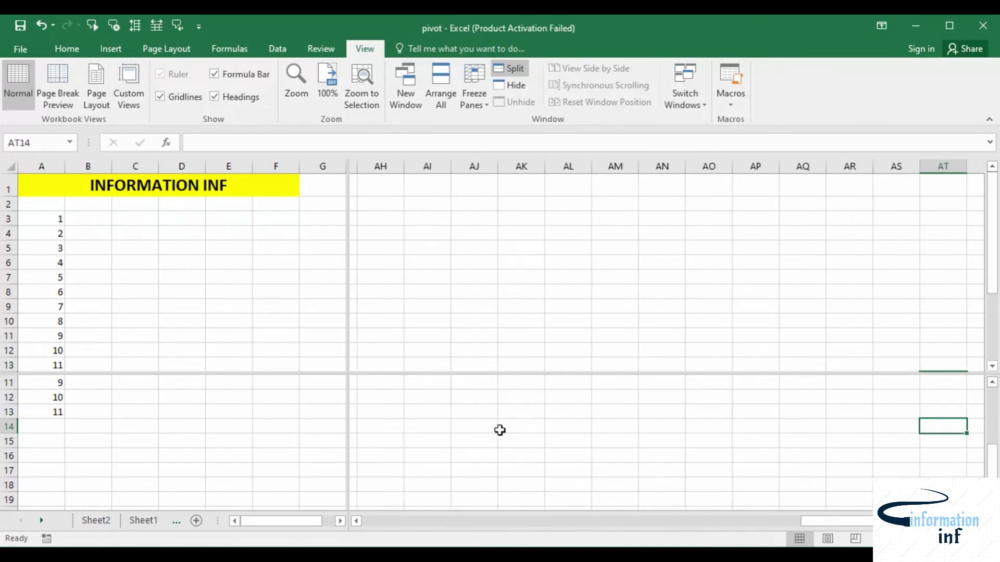
pyautogui.press('Left')
pyautogui.press('Left')
pyautogui.press('Left')
pyautogui.press('Left')
pyautogui.press('Left')
pyautogui.press('Left')
pyautogui.press('Left')
pyautogui.press('Left')
pyautogui.press('Left')
pyautogui.press('Left')
pyautogui.press('Left')
pyautogui.press('Left')
pyautogui.press('Left')
pyautogui.press('Left')
pyautogui.press('Left')
pyautogui.press('Left')
pyautogui.press('Left')
pyautogui.press('Left')
pyautogui.press('Left')
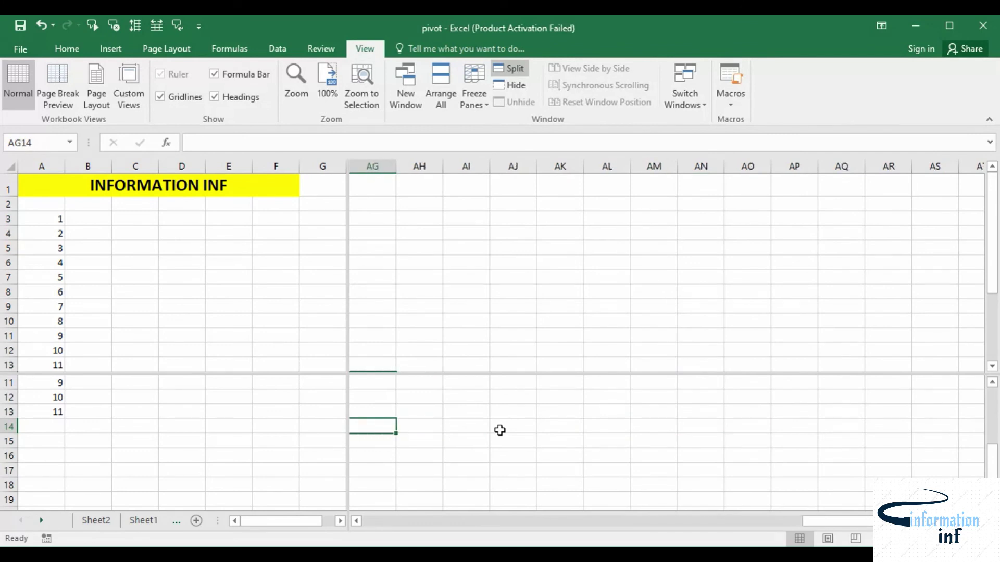
pyautogui.press('Left')
# Step: Examine how the upper panes behave while moving far across row 9 beyond column AM
pyautogui.click(388, 307)
pyautogui.press('Right')
pyautogui.press('Right')
pyautogui.press('Right')
pyautogui.press('Right')
pyautogui.press('Right')
pyautogui.press('Right')
pyautogui.press('Right')
pyautogui.press('Right')
pyautogui.press('Right')
pyautogui.press('Right')
pyautogui.press('Right')
pyautogui.press('Right')
pyautogui.press('Right')
pyautogui.press('Right')
pyautogui.press('Right')
pyautogui.press('Right')
pyautogui.press('Right')
pyautogui.press('Right')
pyautogui.press('Right')
pyautogui.press('Right')
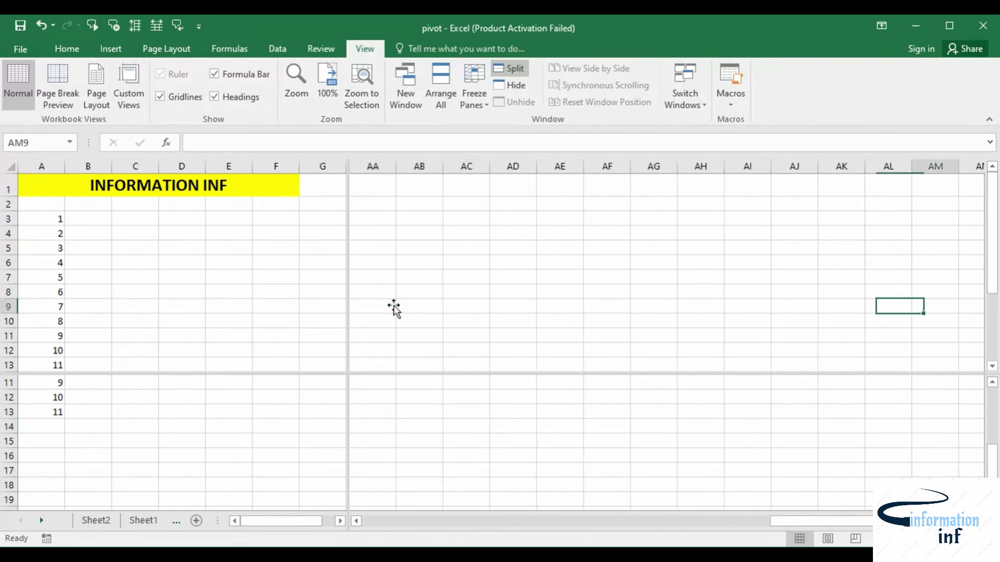
# Step: Compare vertical scrolling in the upper and lower panes of the four-way split, returning the upper panes to row 1
pyautogui.scroll(-8, 387, 313)
pyautogui.scroll(8, 387, 313)
pyautogui.scroll(-3, 387, 313)
pyautogui.scroll(-13, 388, 313)
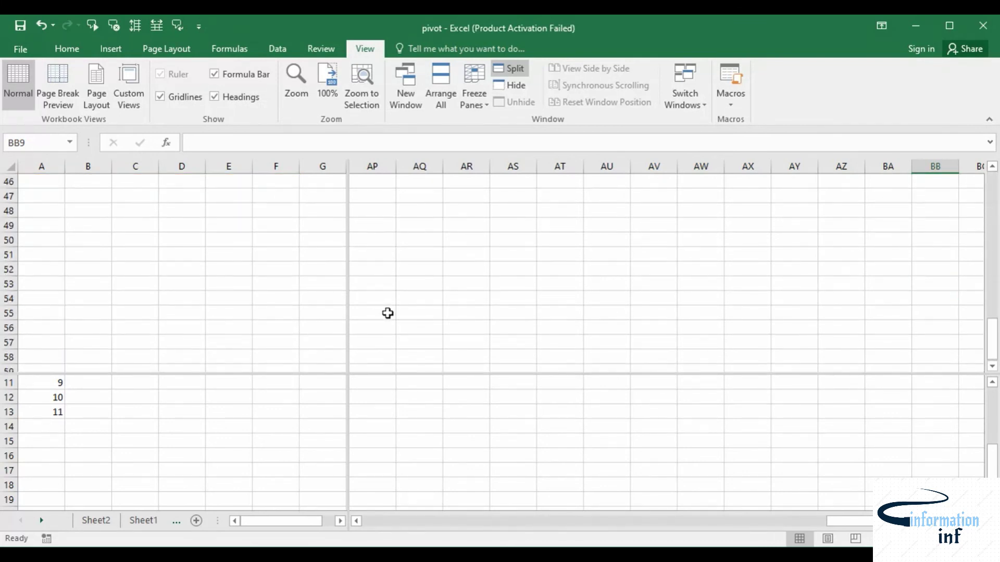
pyautogui.scroll(6, 387, 313)
pyautogui.scroll(11, 387, 313)
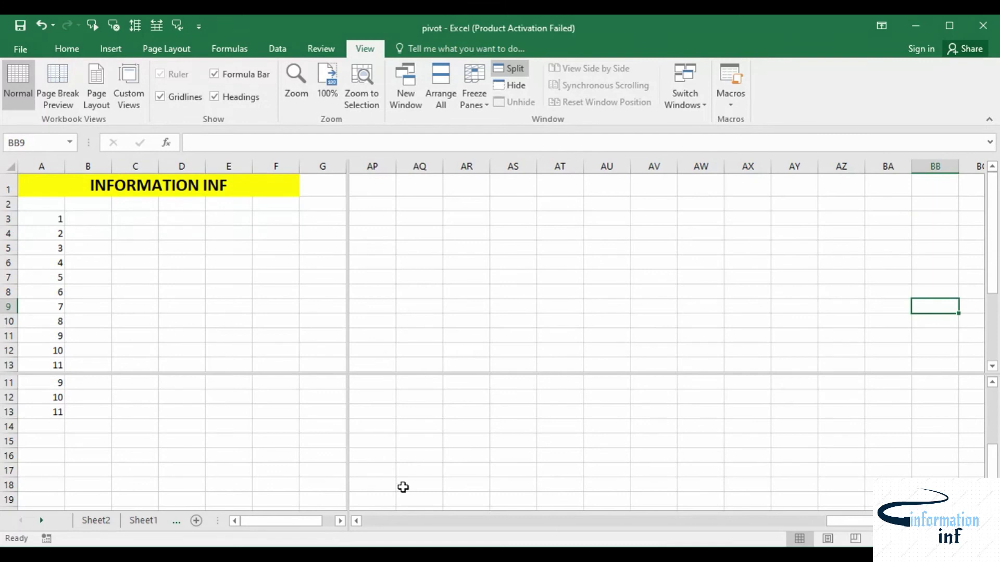
pyautogui.scroll(-20, 436, 293)
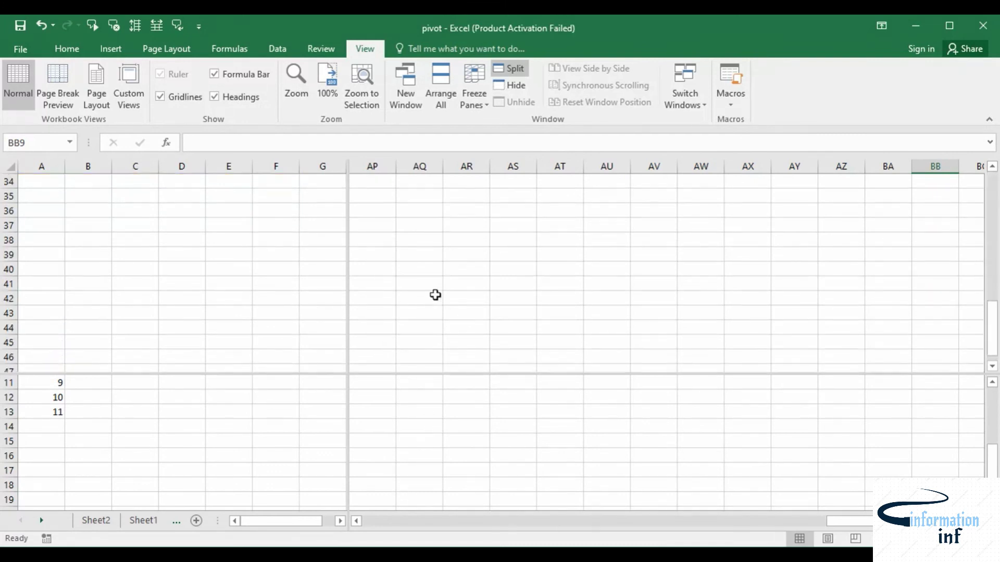
pyautogui.click(440, 411)
pyautogui.scroll(-13, 441, 414)
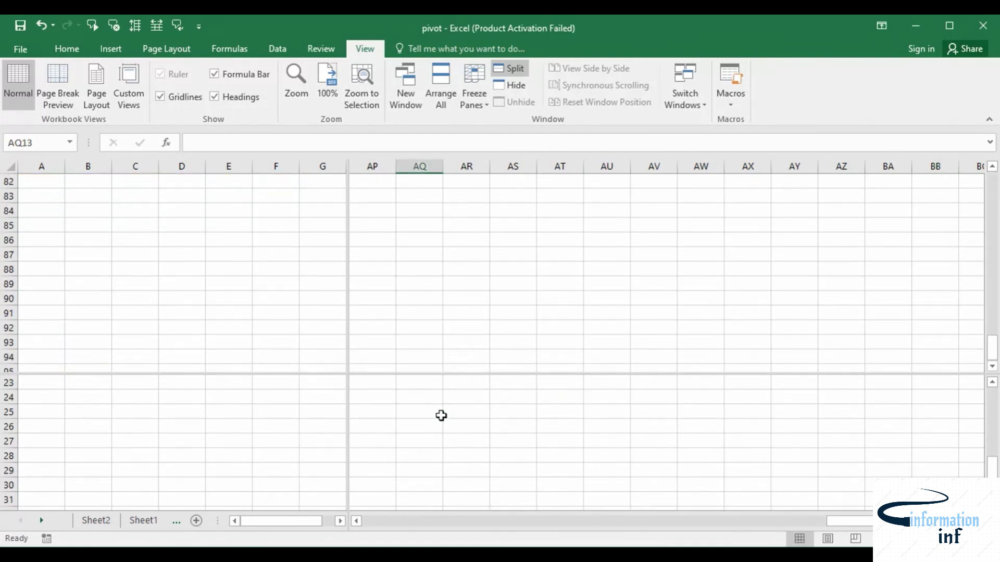
pyautogui.click(438, 289)
pyautogui.scroll(20, 438, 289)
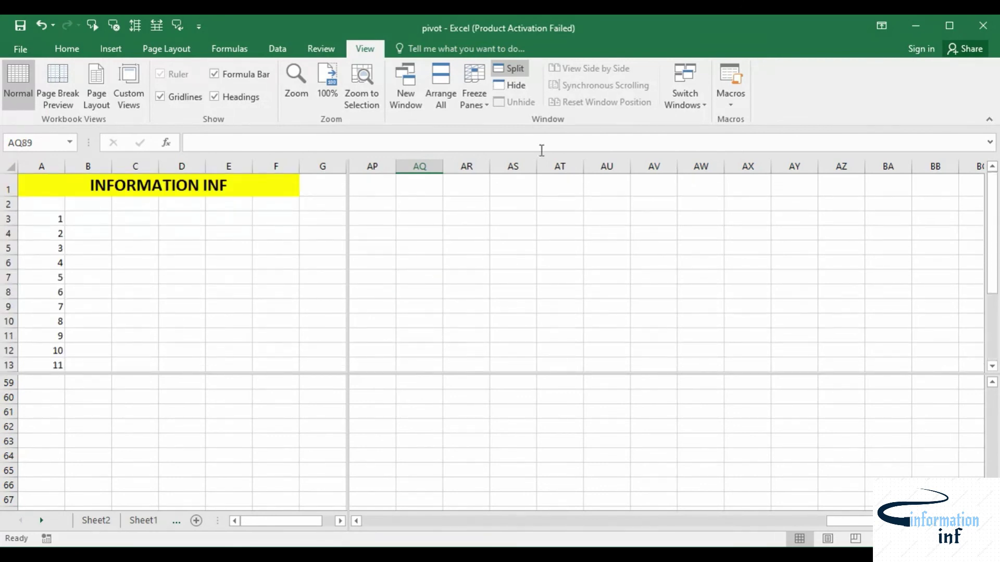